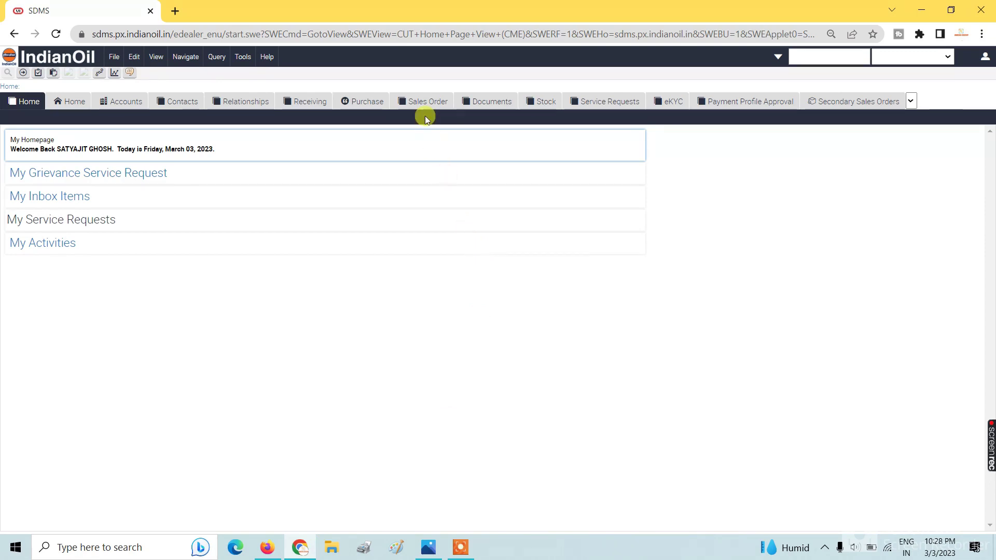
- Start a new sales order query with order status Completed, order type Sales Order and sub type Refill Order
left_click(424, 102)
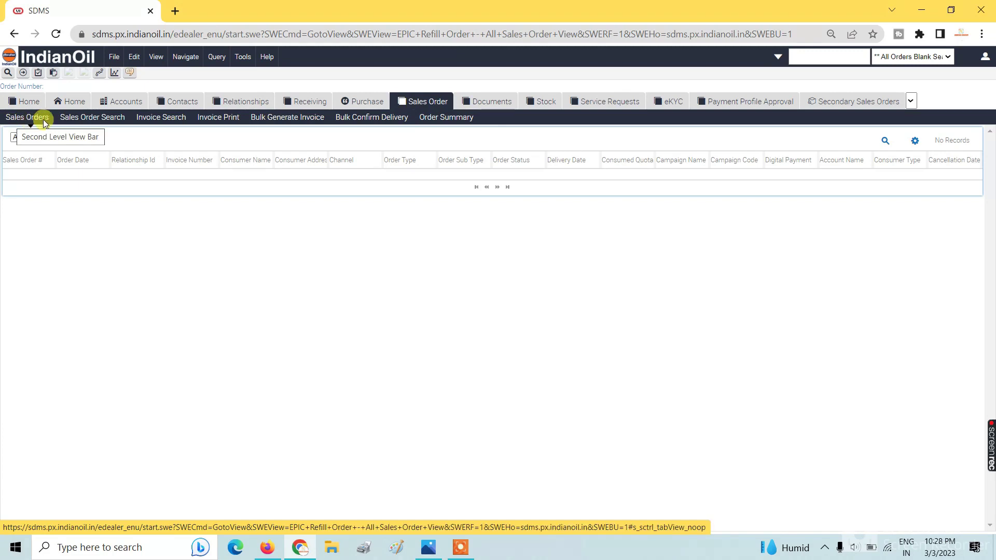
left_click(894, 145)
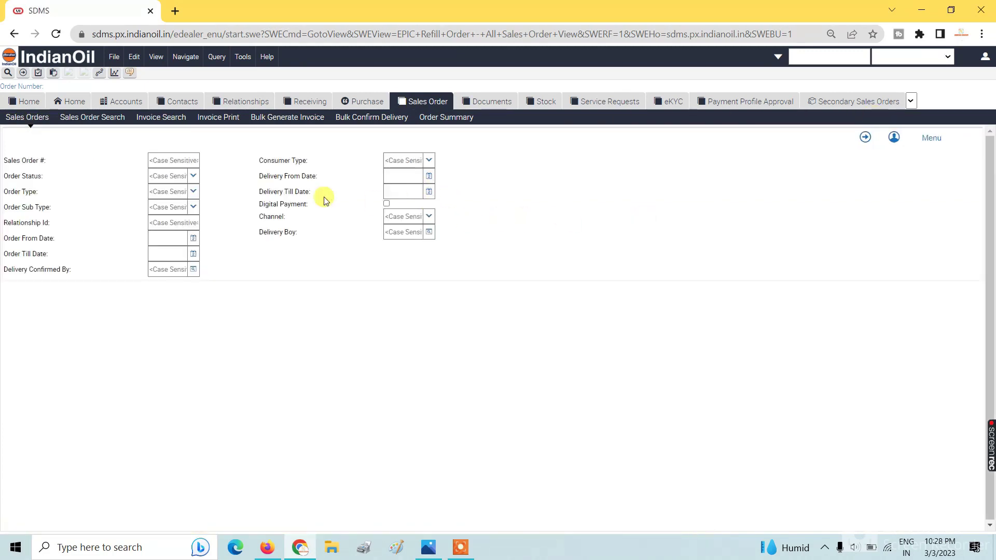
left_click(166, 176)
type("Co")
left_click(169, 191)
left_click(176, 188)
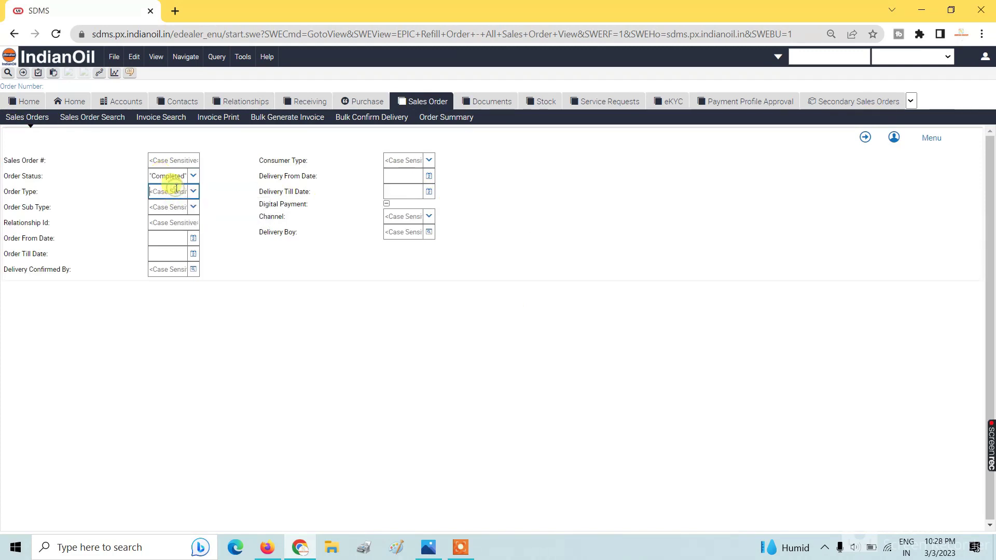
type("sa")
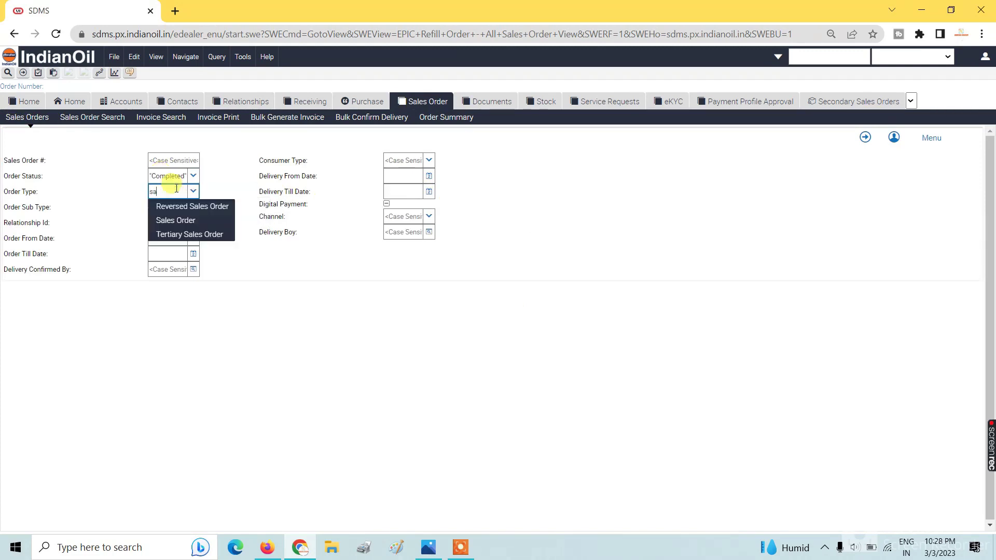
left_click(186, 223)
left_click(169, 206)
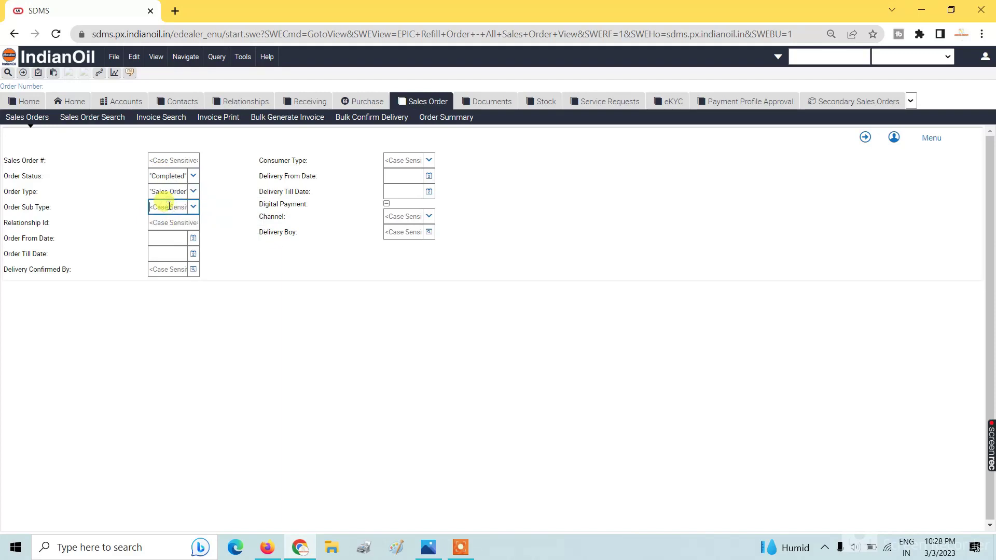
type("re")
left_click(186, 249)
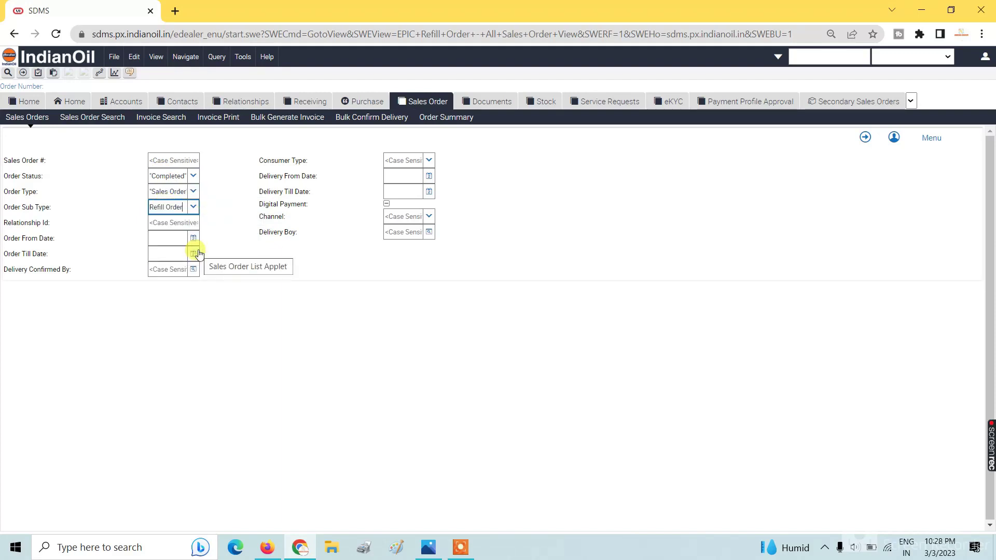
- Try to run the query for deliveries from 01-Feb-2023 till 01-Mar-2023
left_click(430, 175)
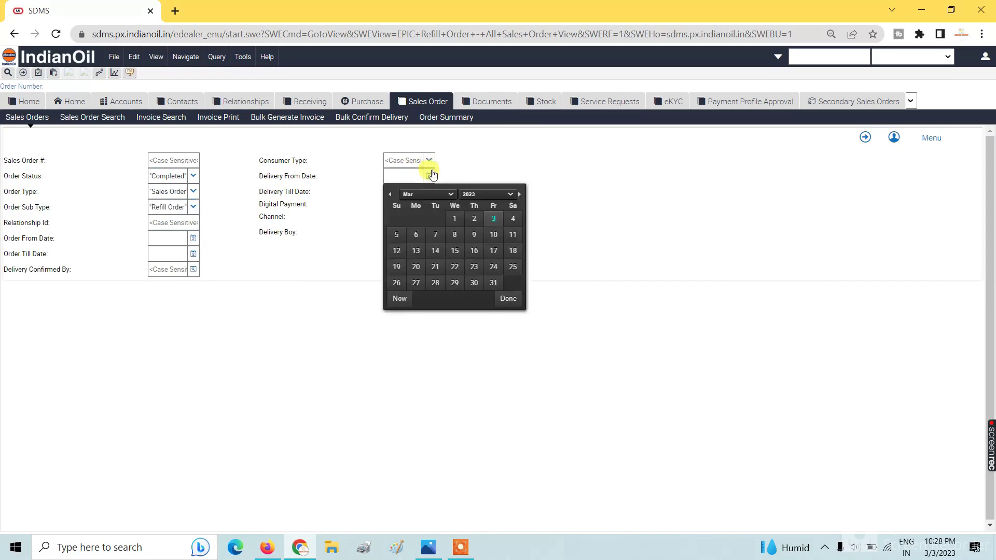
left_click(390, 195)
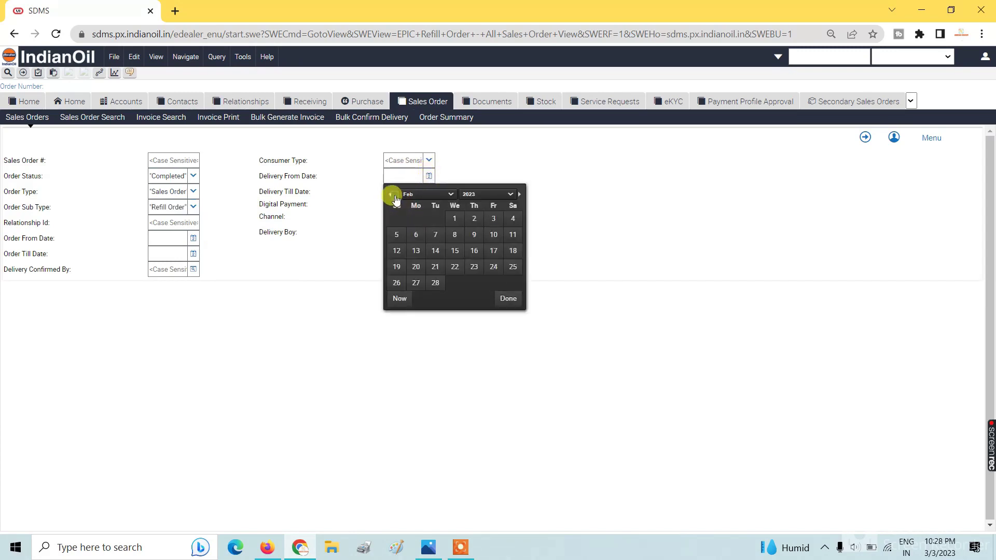
left_click(455, 220)
left_click(429, 192)
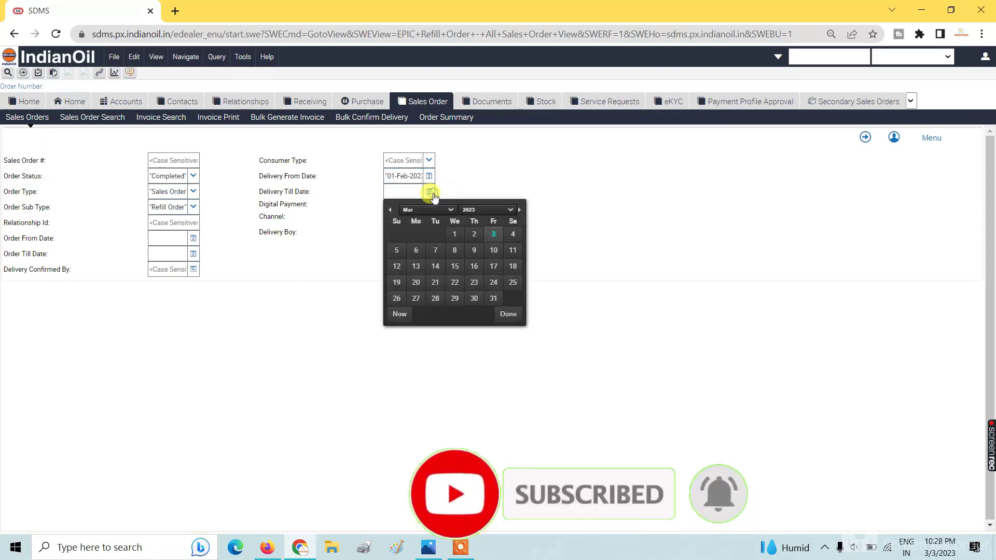
left_click(449, 234)
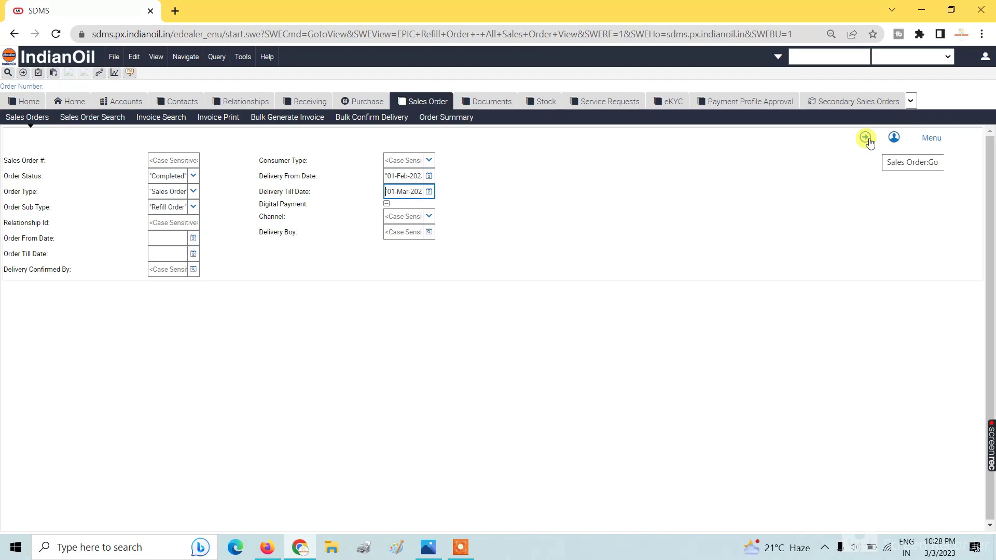
left_click(866, 138)
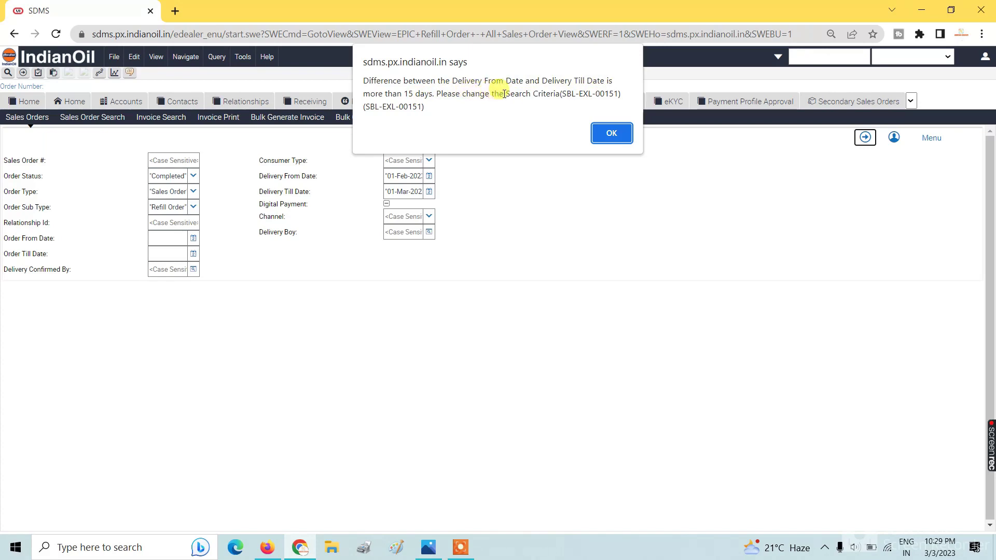
left_click(625, 136)
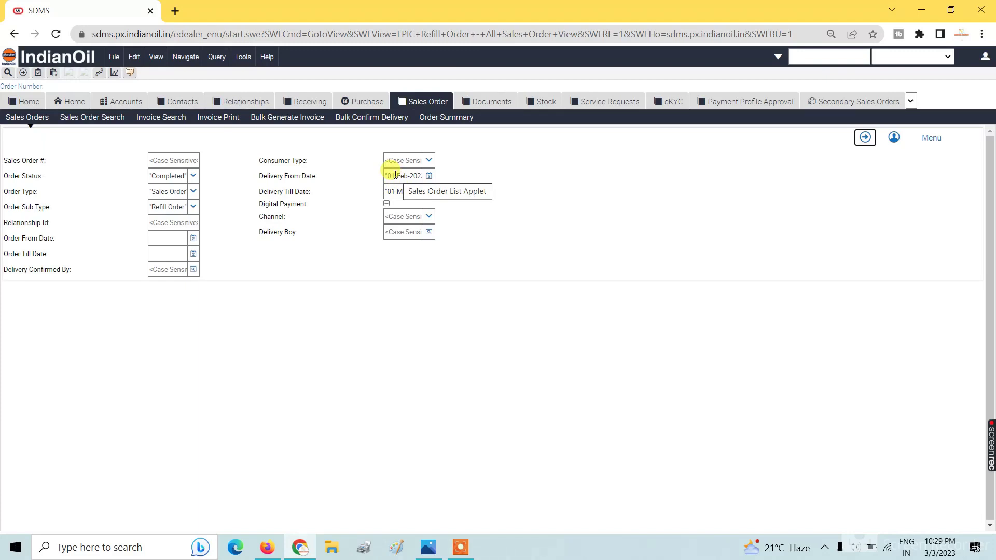
- Review the order summary, and read the report download date formula in the Untitled.png image
left_click(441, 118)
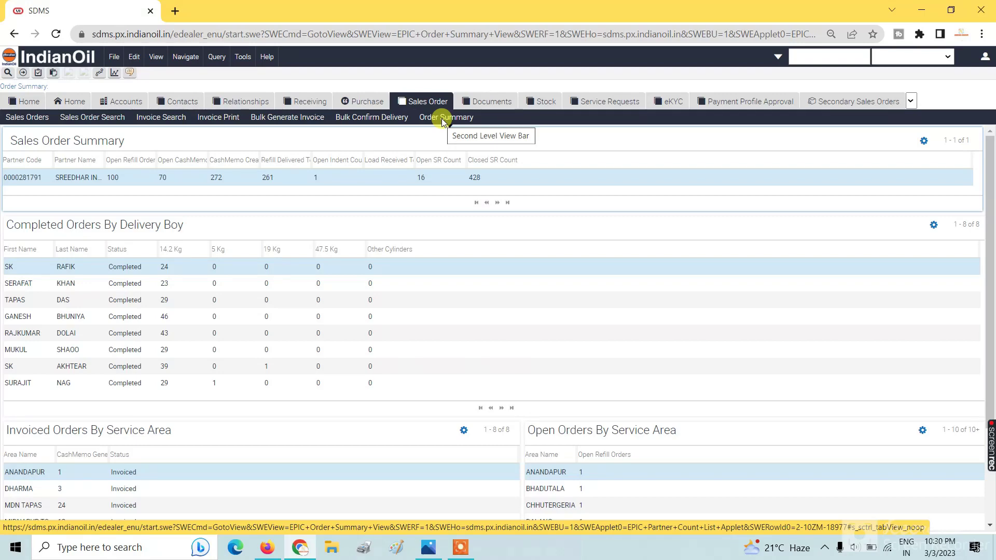
left_click(434, 552)
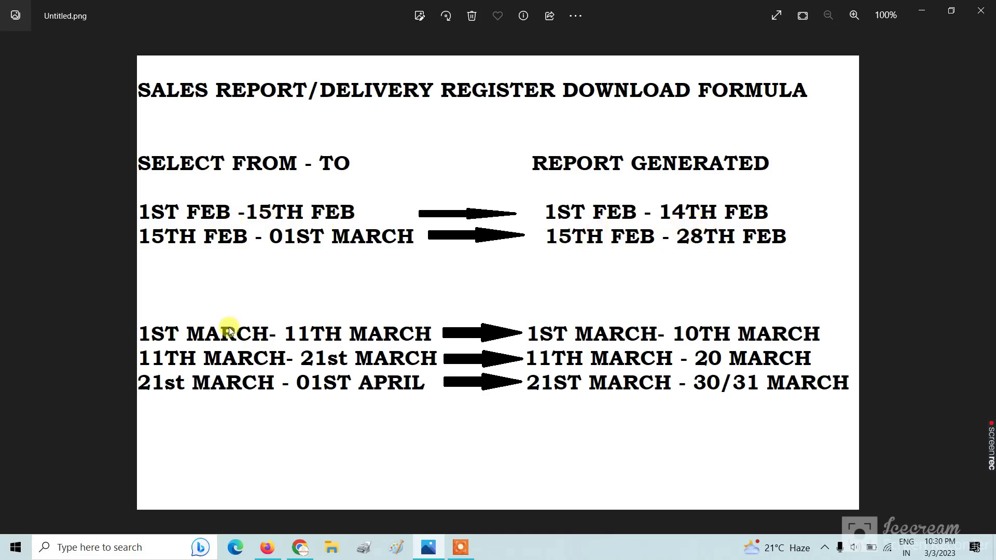
left_click(293, 550)
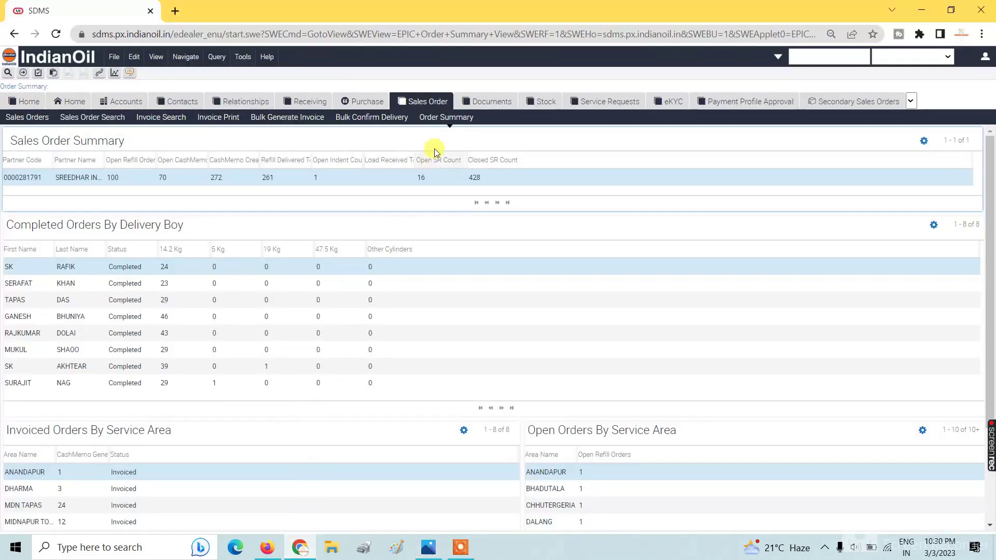
- Create a fresh sales order query for Completed orders of type Sales Order and sub type Refill Order
left_click(438, 102)
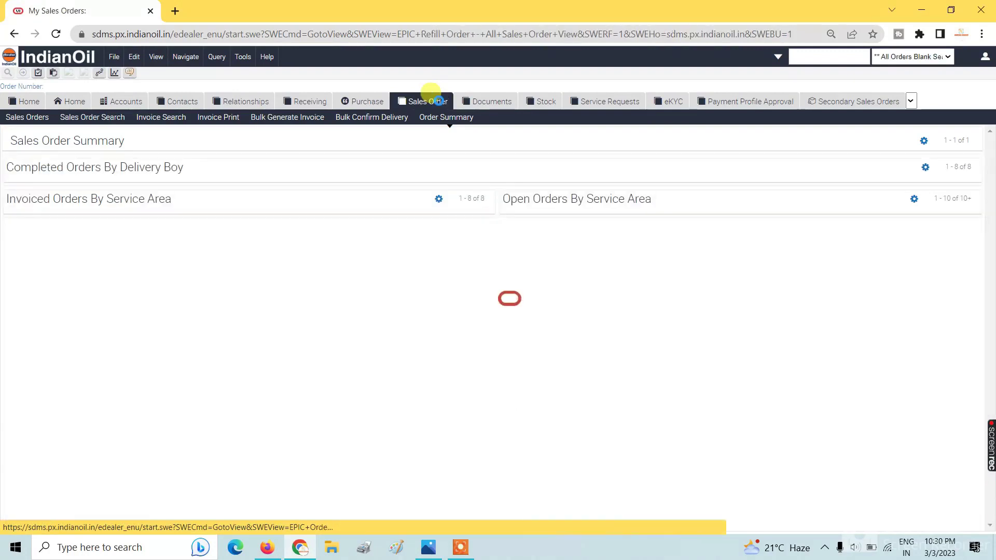
left_click(885, 143)
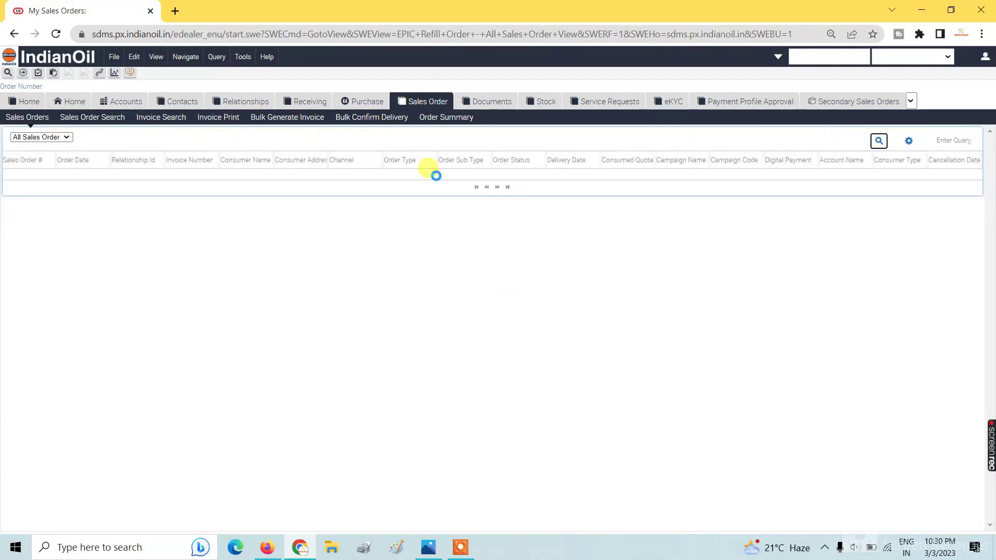
left_click(169, 177)
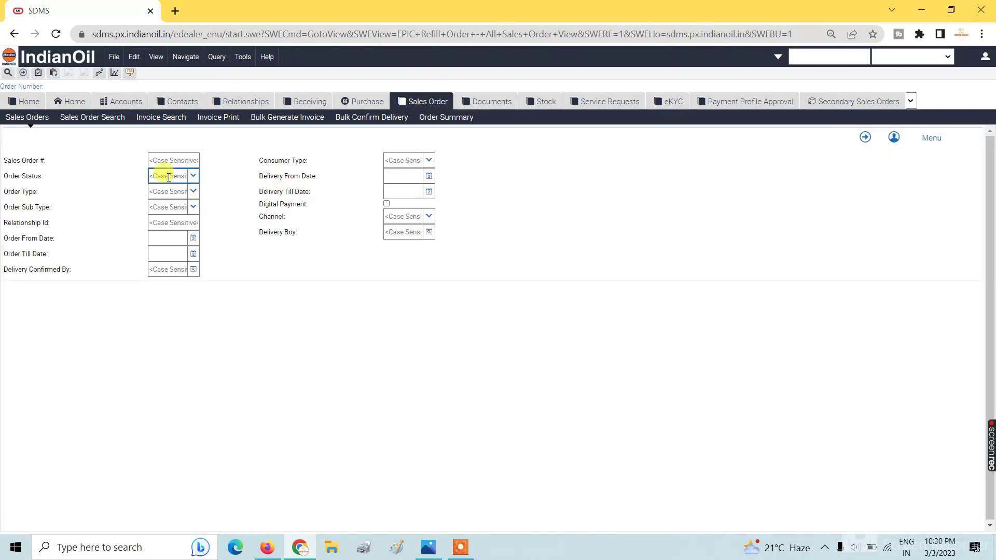
type("Com")
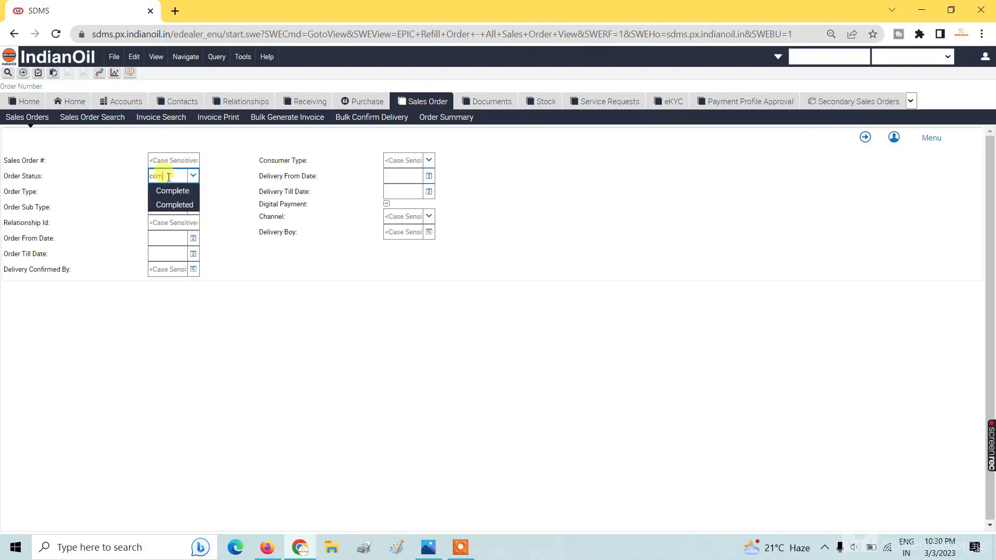
left_click(163, 204)
left_click(165, 193)
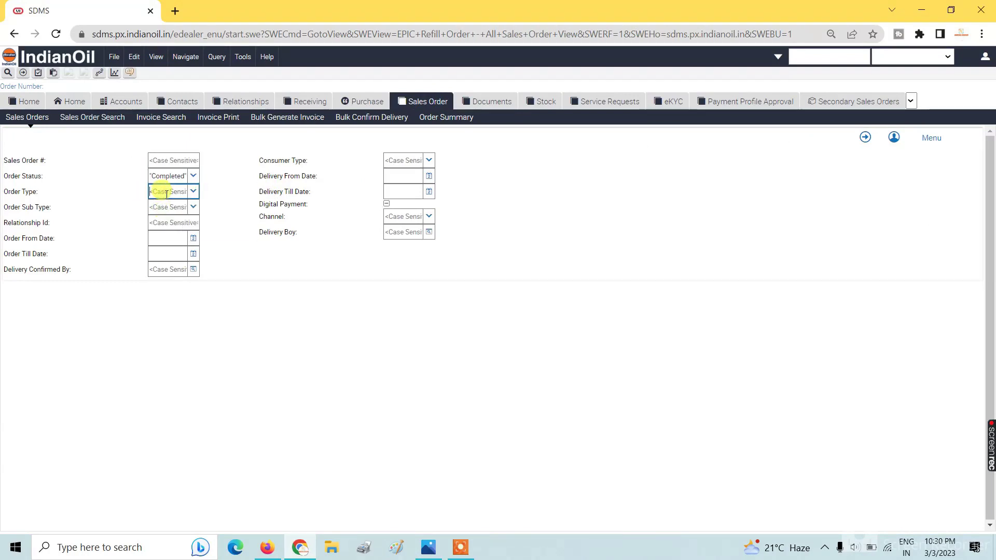
type("Sal")
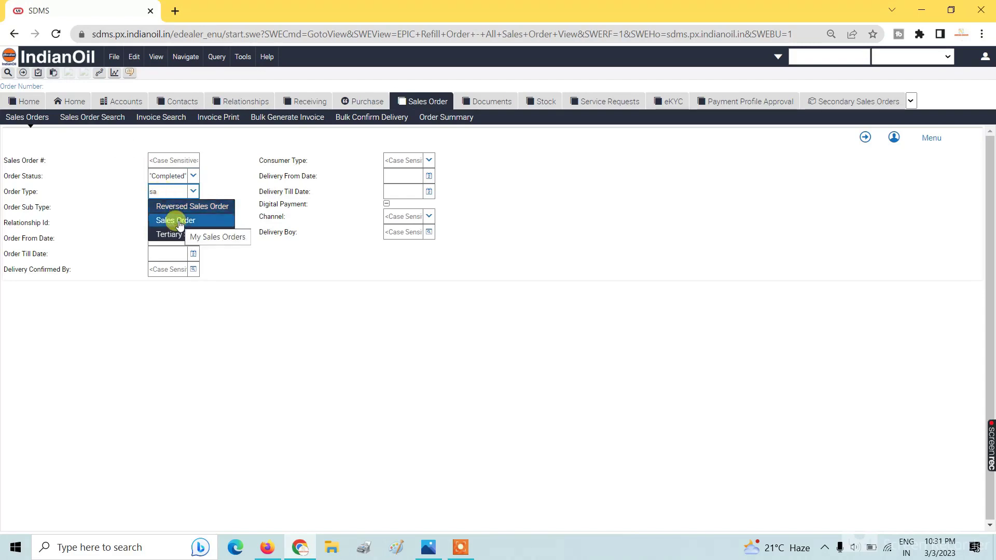
left_click(177, 216)
left_click(179, 207)
type("Re")
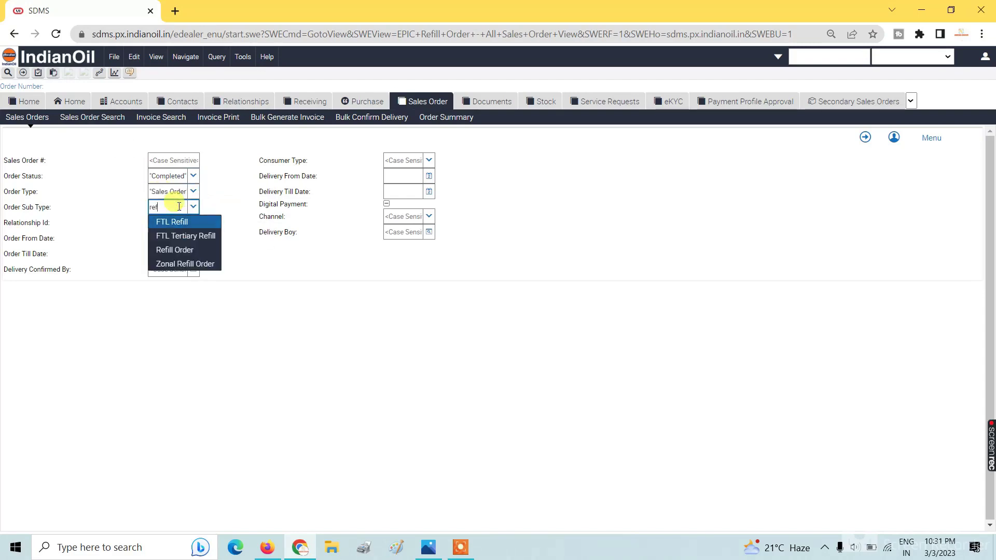
left_click(165, 248)
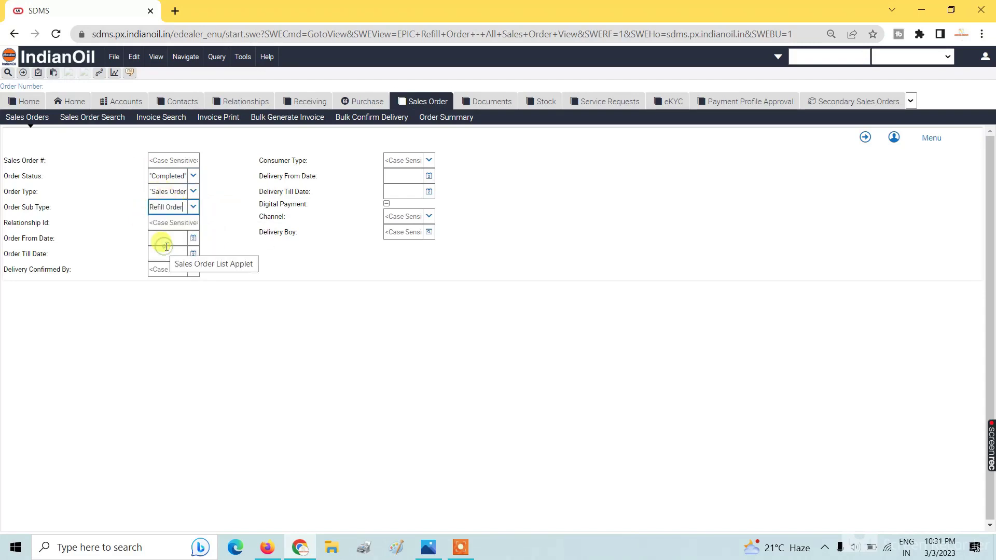
- Set the delivery date range from 01-Feb-2023 till 15-Feb-2023 and run the sales order query
left_click(429, 176)
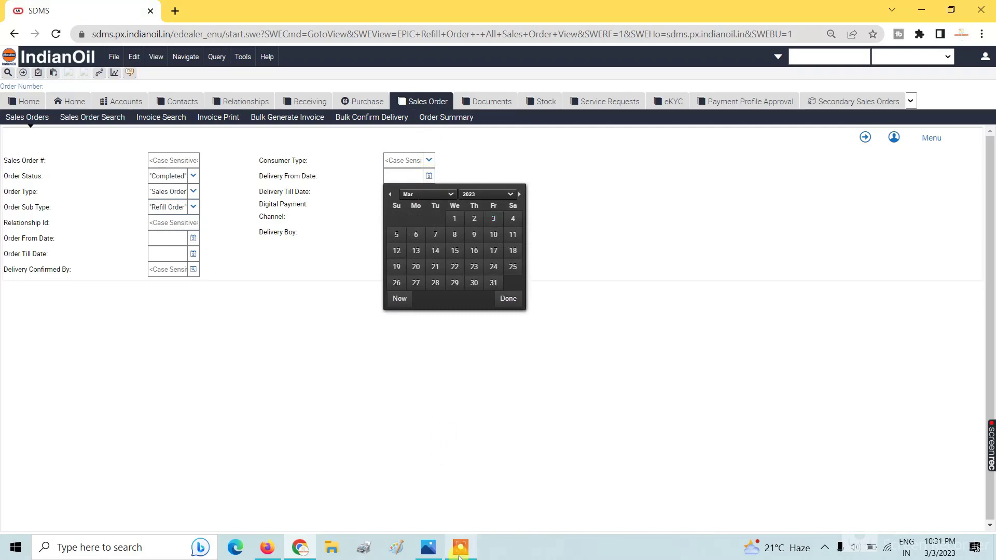
left_click(429, 547)
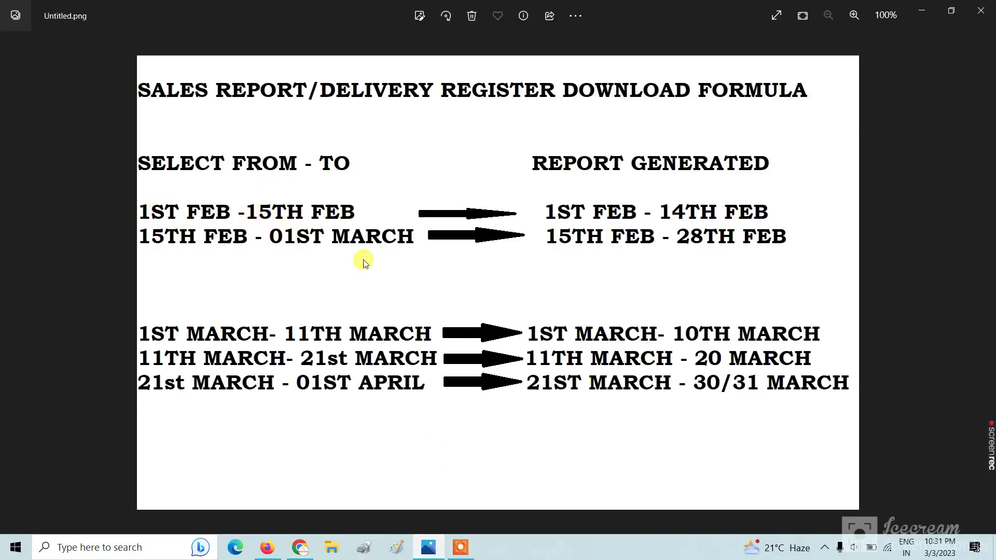
left_click(300, 548)
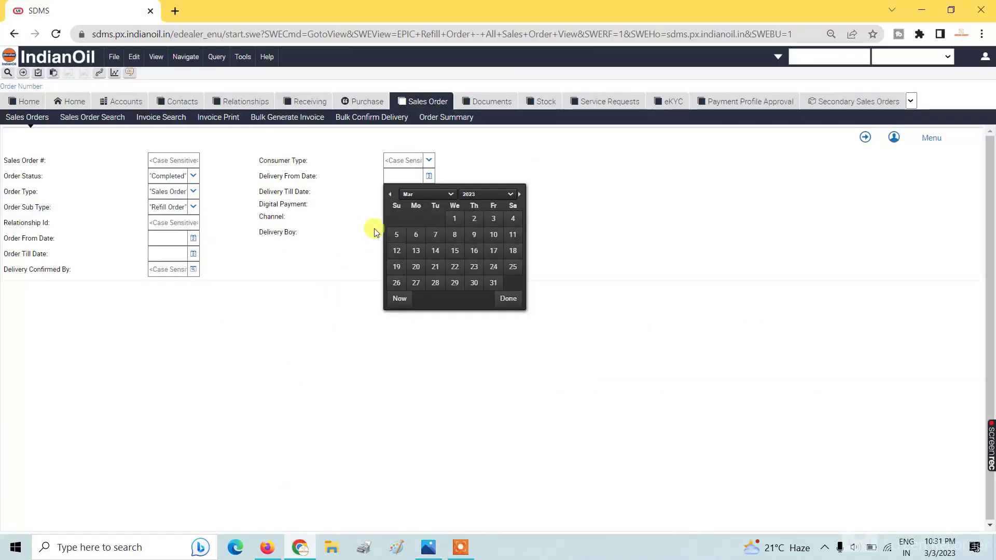
left_click(387, 195)
left_click(455, 219)
left_click(425, 192)
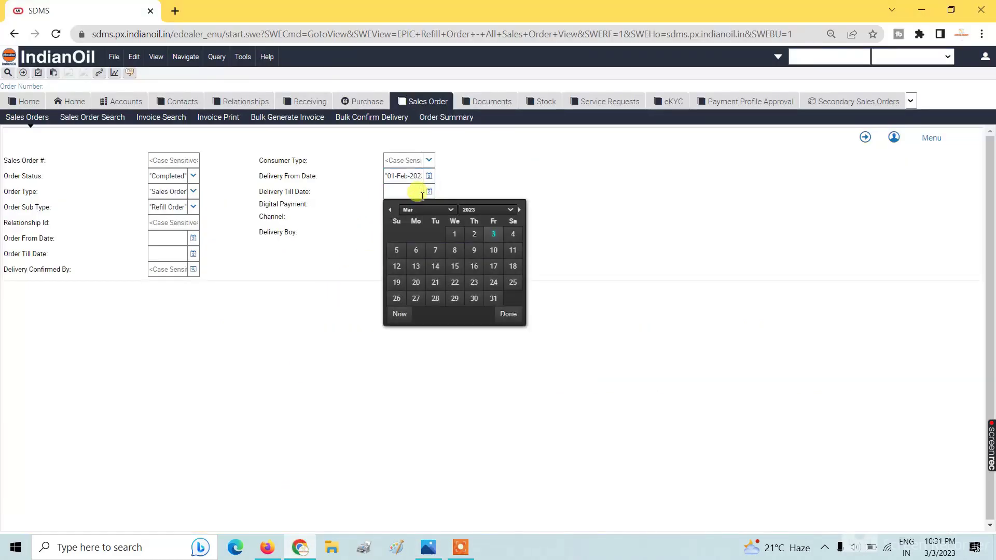
left_click(391, 210)
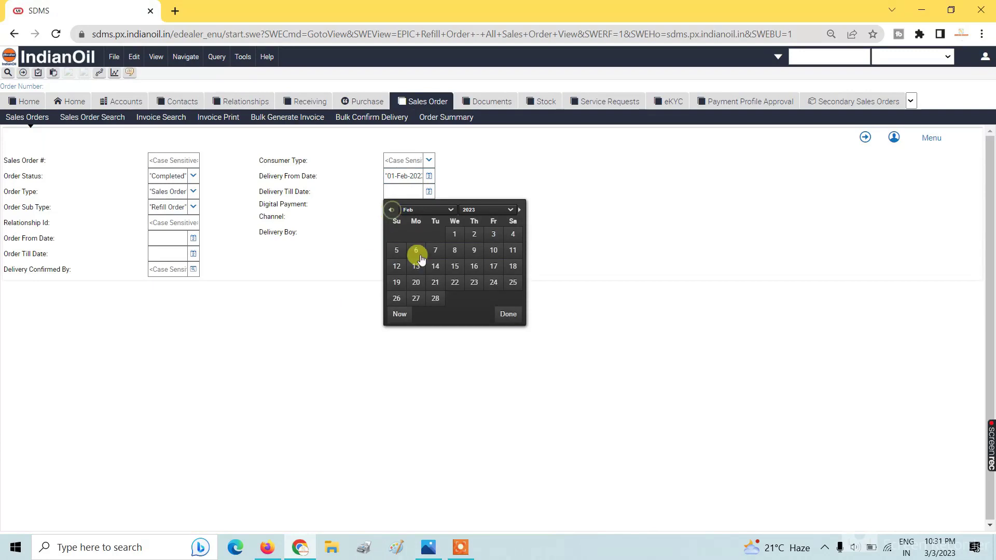
left_click(455, 266)
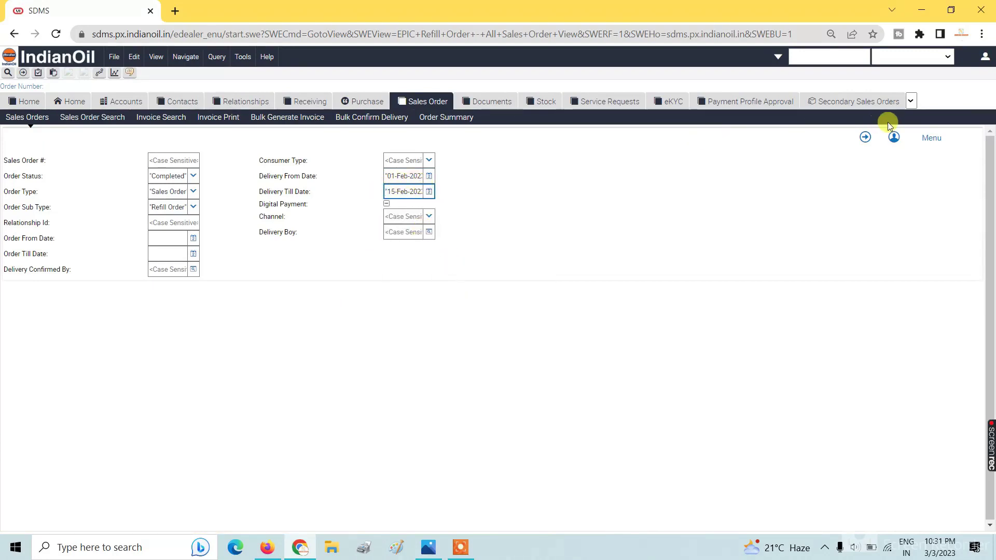
left_click(866, 137)
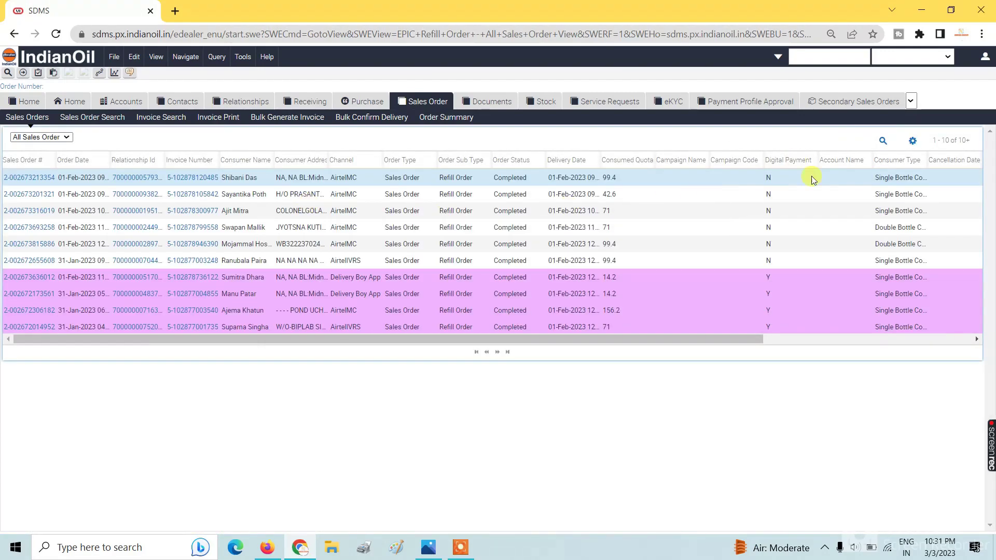
- Check the record count of the queried sales orders
left_click(913, 141)
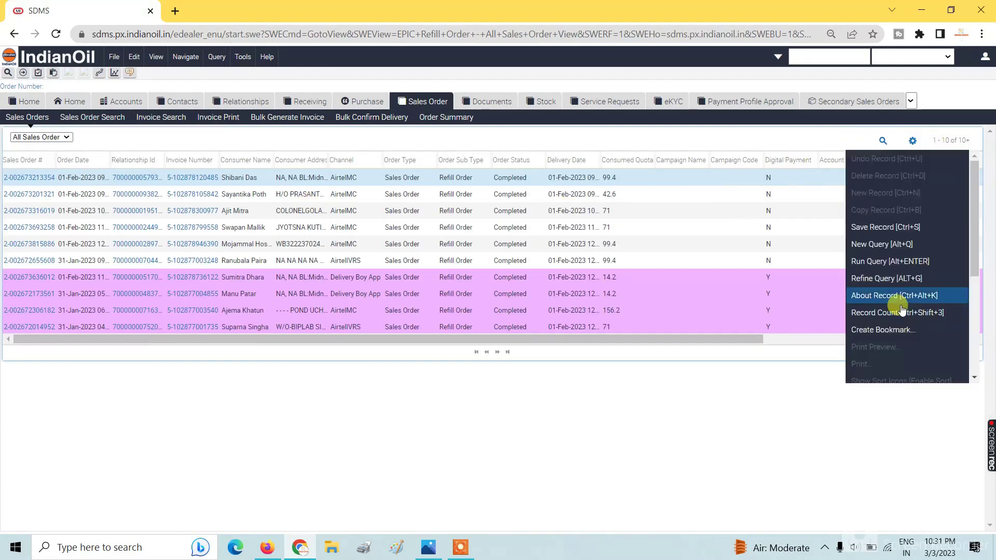
left_click(884, 311)
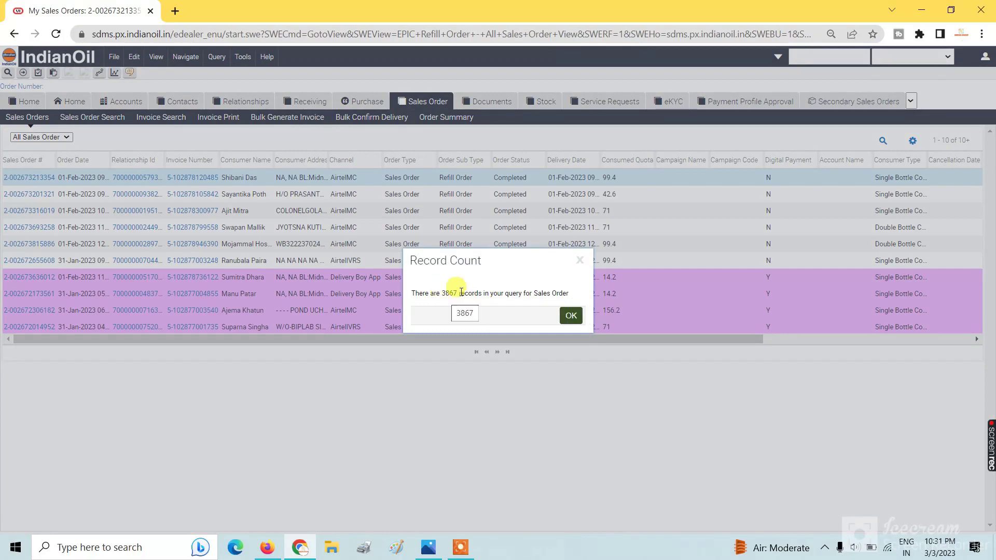
left_click(571, 315)
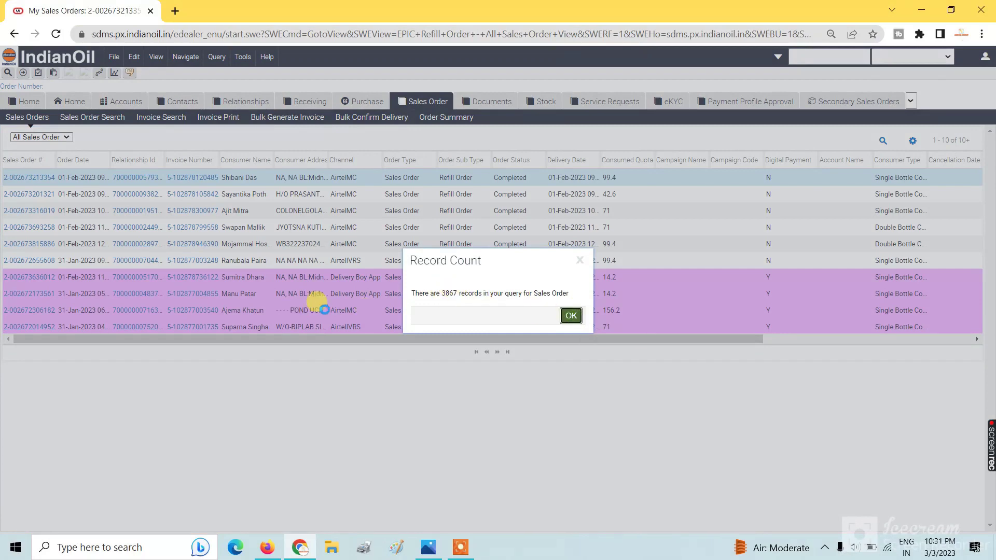
- Run the Delivery Status Summary report as PDF for the queried orders, and reread the date range formula in Untitled.png
left_click(117, 73)
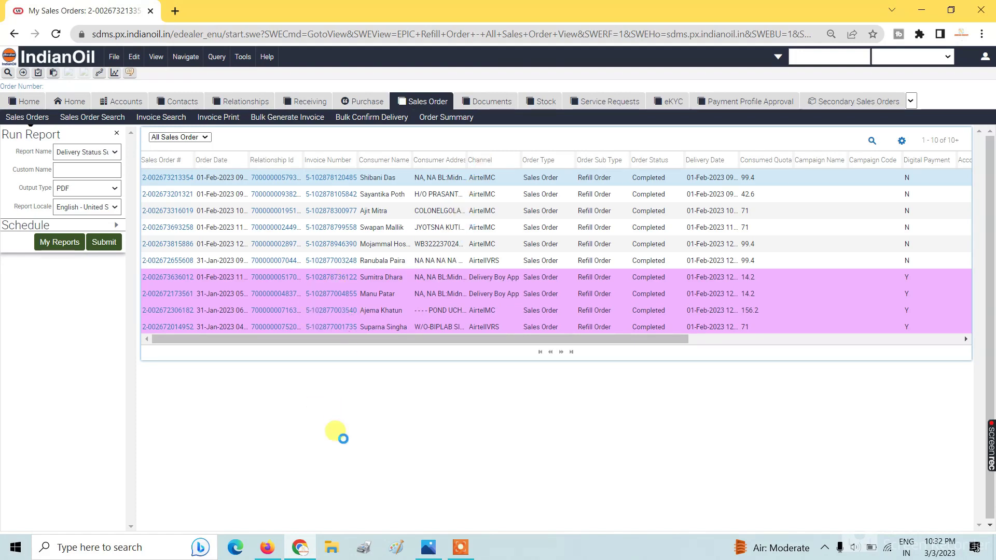
left_click(428, 553)
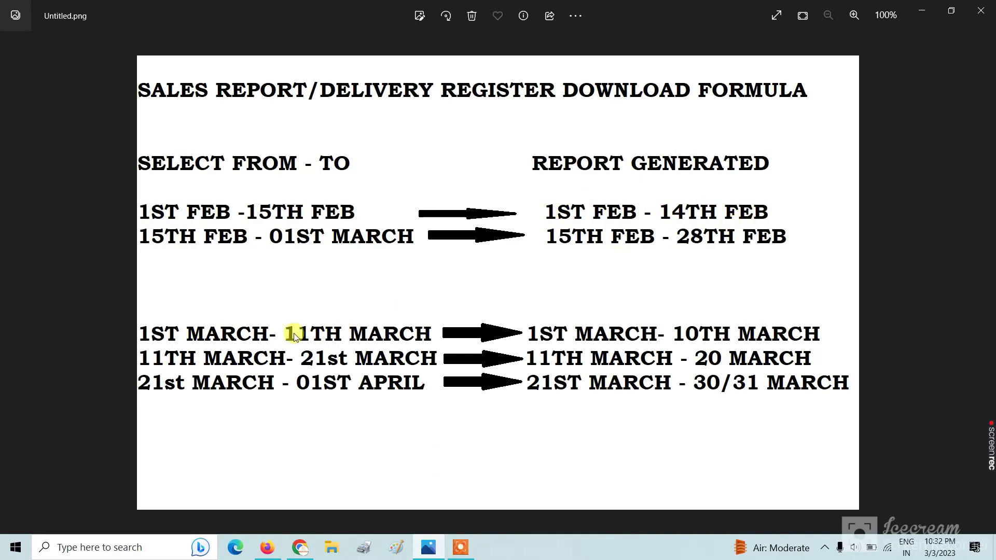
left_click(266, 551)
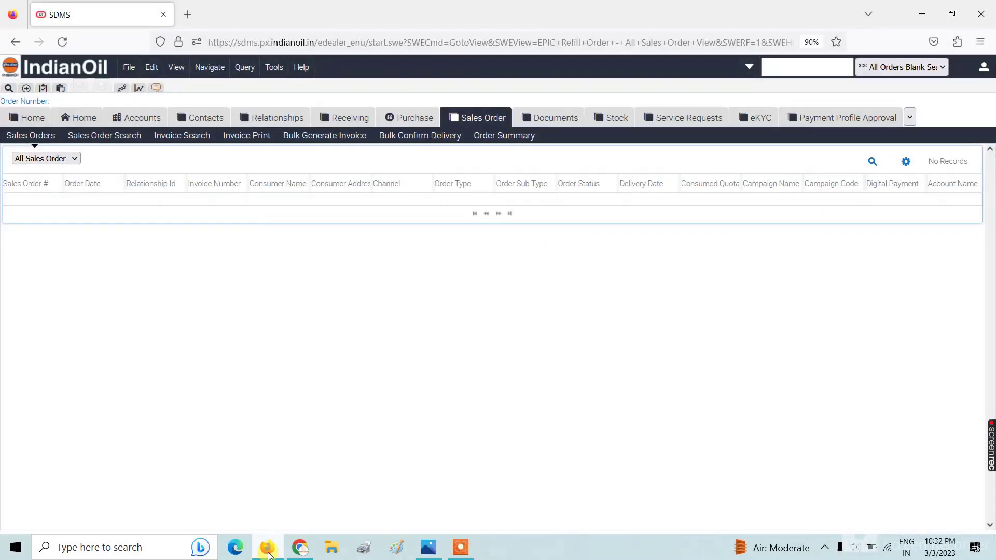
left_click(268, 552)
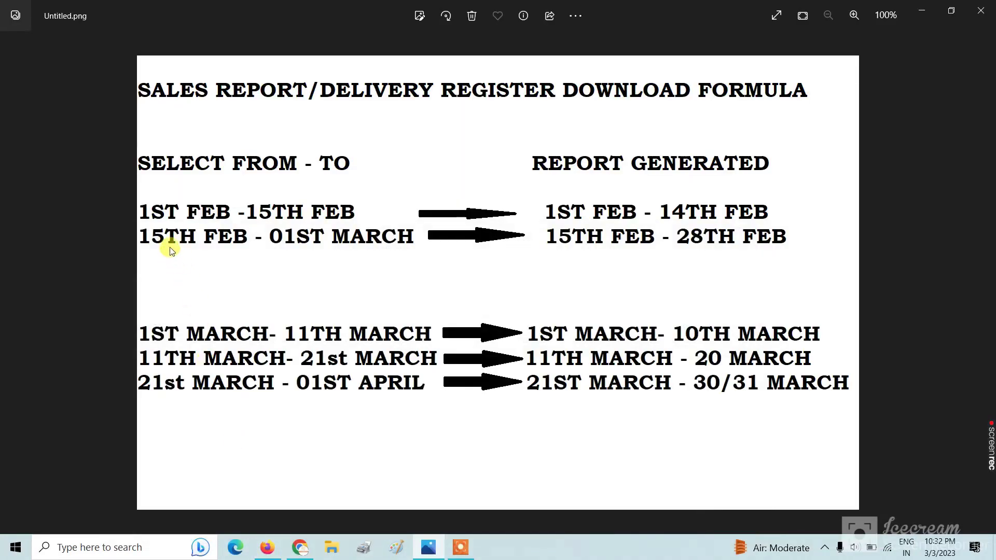
- Switch to Firefox and create a sales order query with status Completed, order type Sales Order and sub type Refill Order
left_click(267, 551)
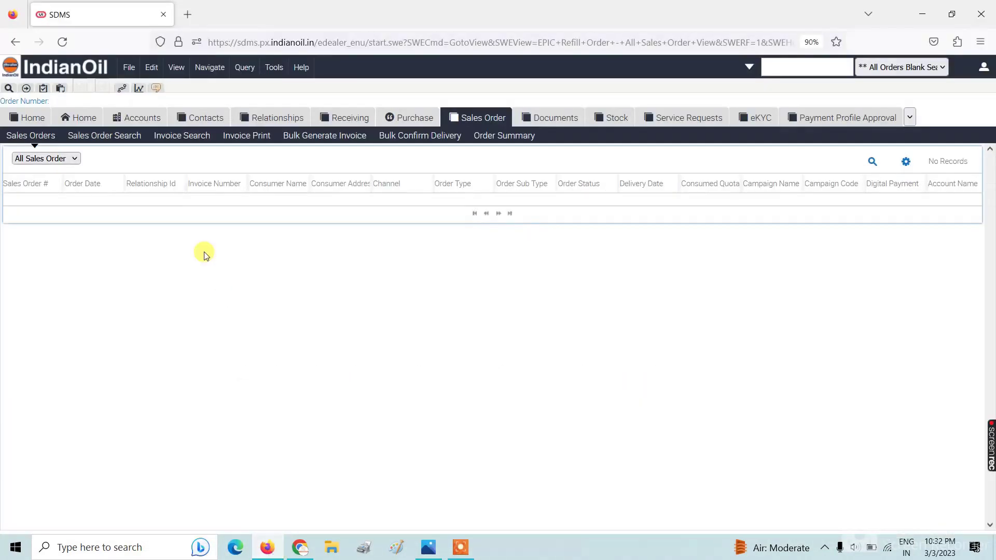
left_click(873, 161)
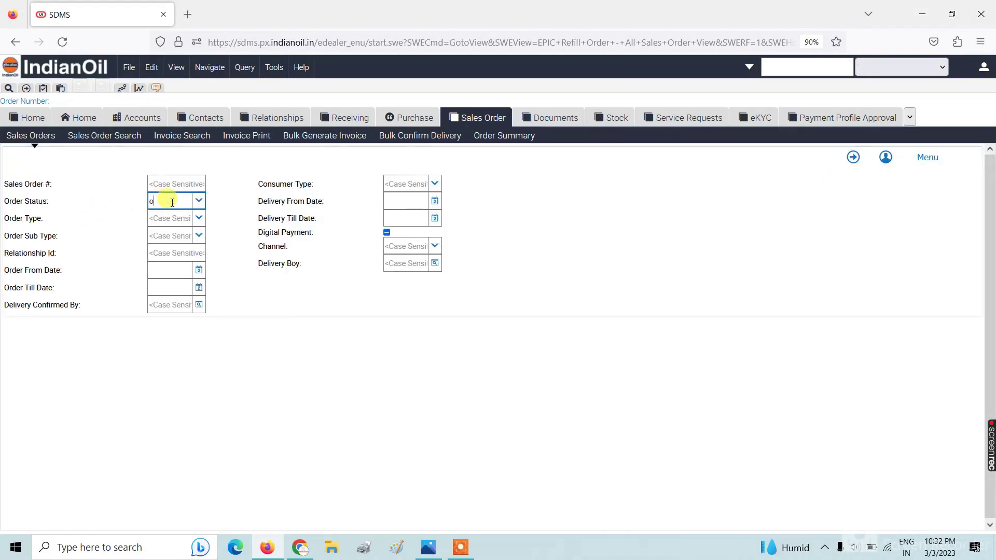
type("mplet")
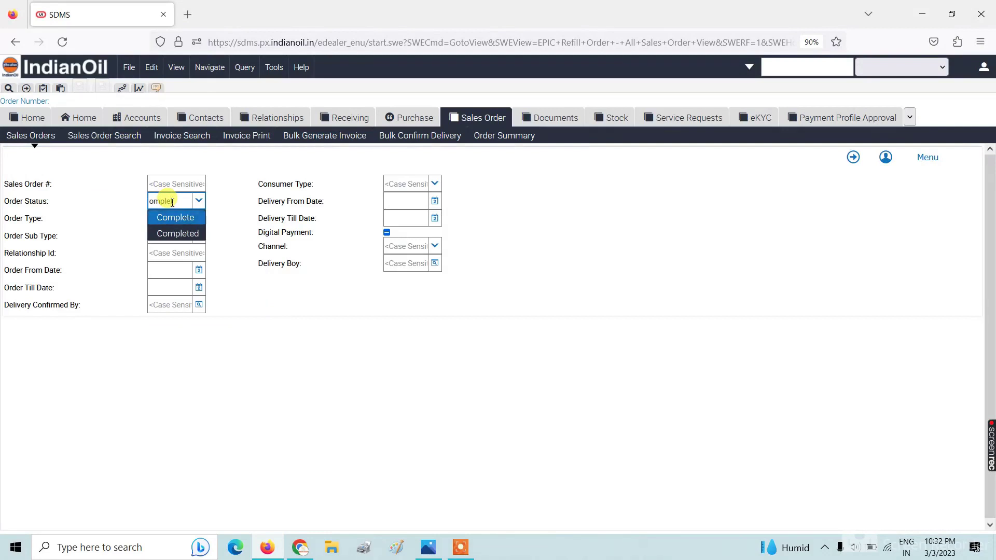
left_click(176, 234)
left_click(176, 216)
type("sa")
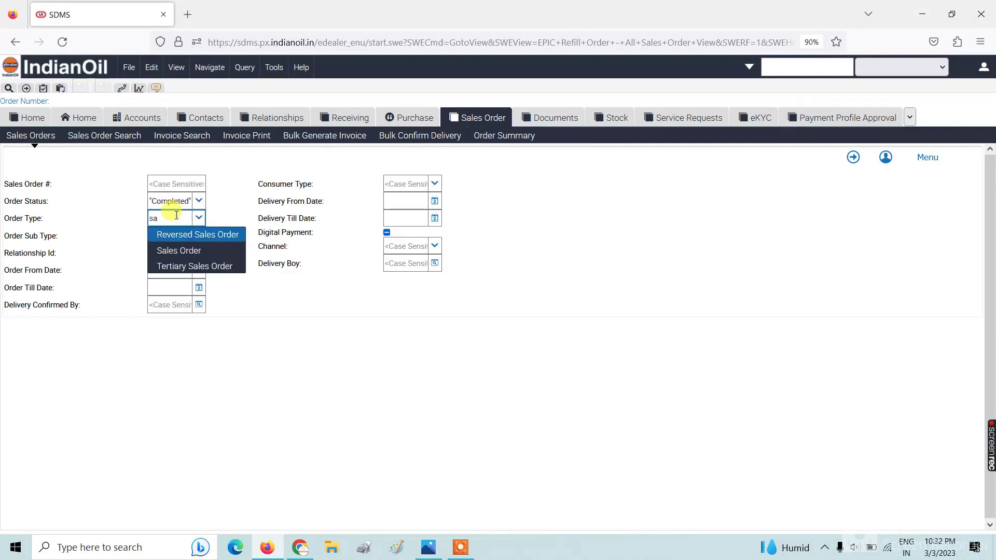
type("l")
left_click(172, 250)
left_click(173, 239)
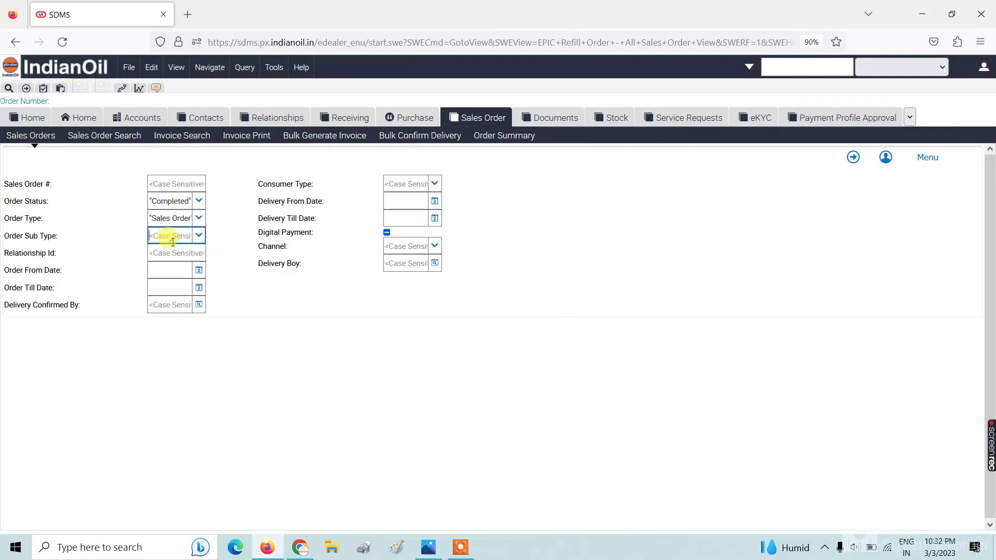
type("rf")
key("BackSpace")
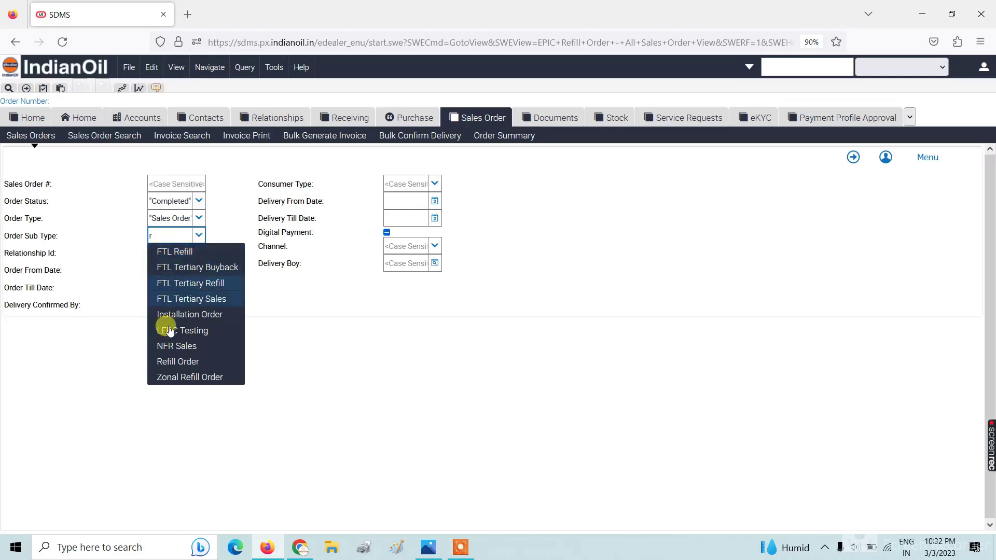
left_click(174, 361)
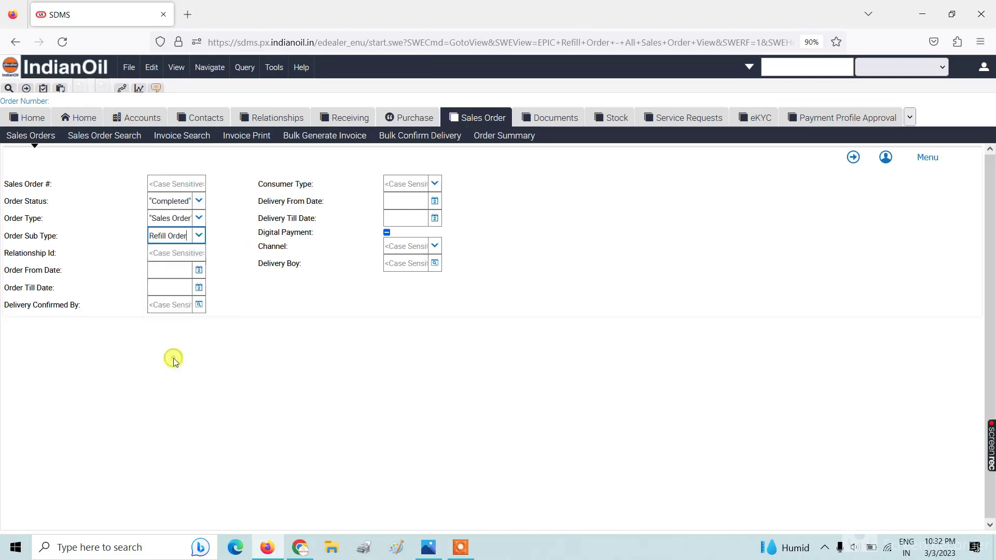
left_click(435, 202)
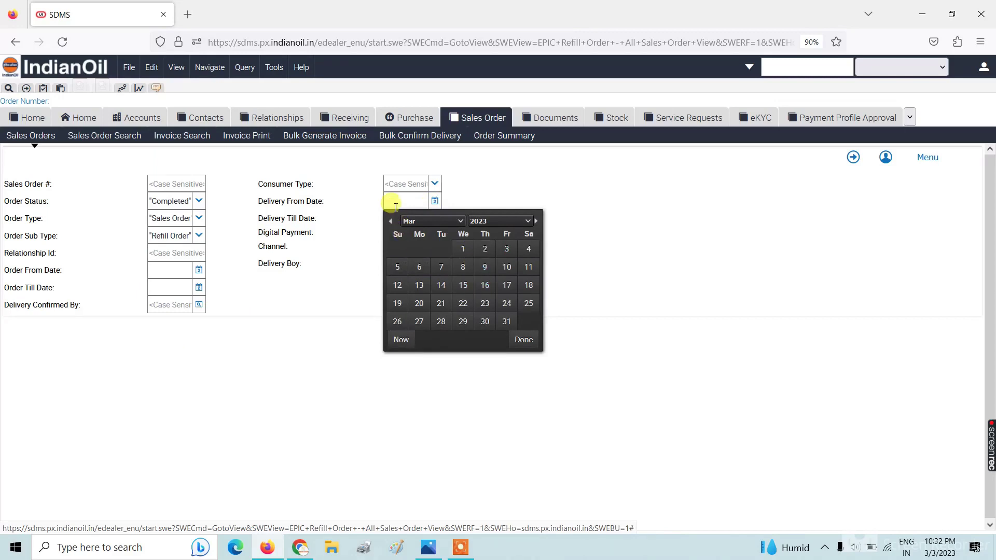
left_click(390, 221)
left_click(461, 285)
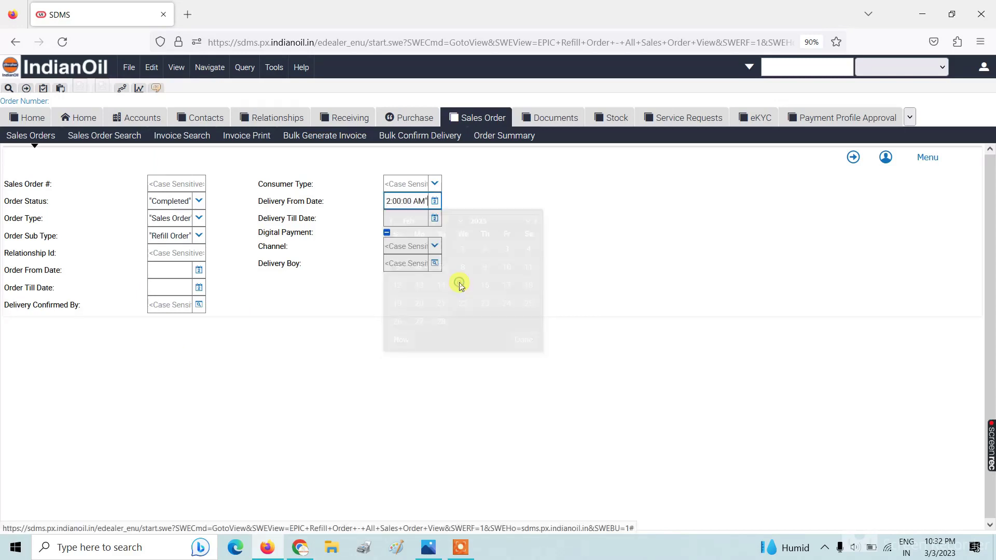
left_click(434, 218)
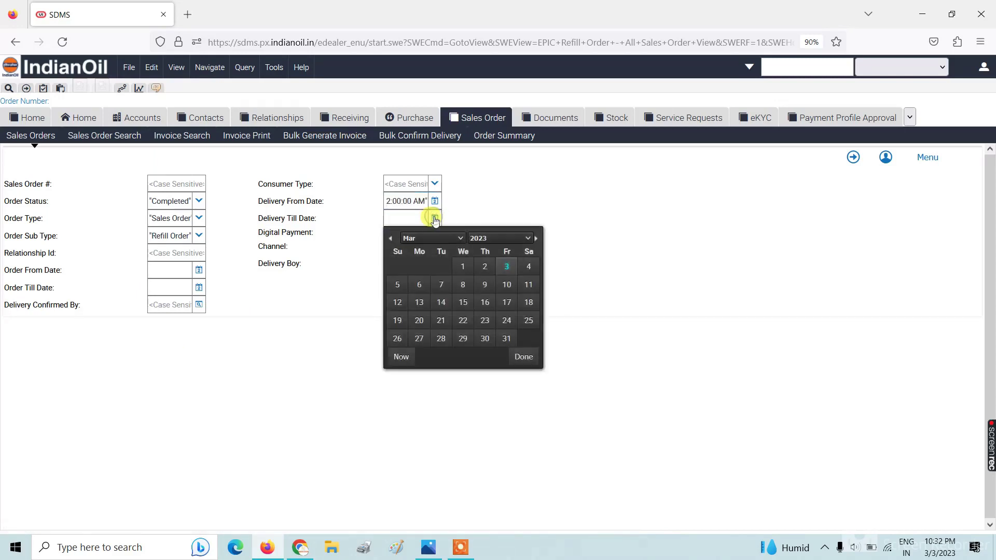
left_click(390, 238)
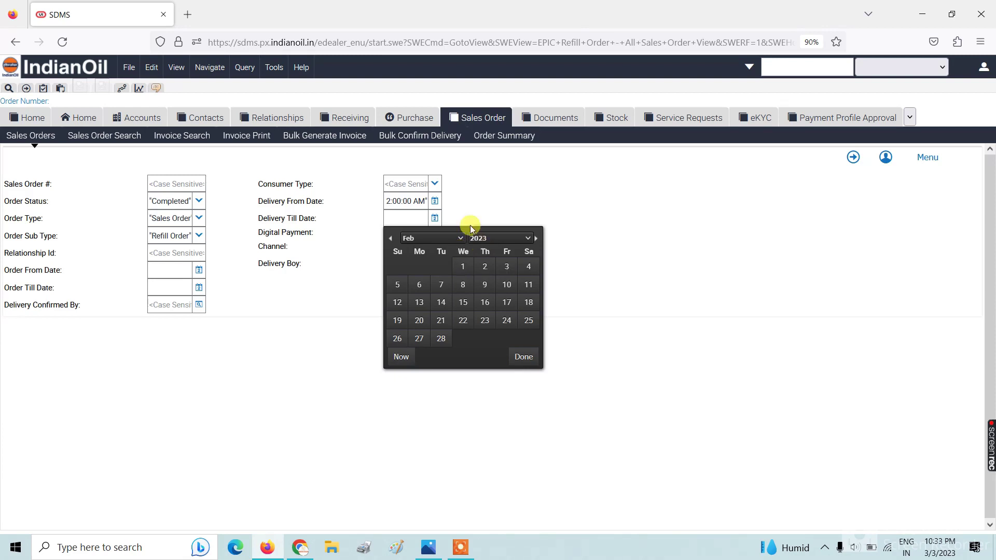
- Set the delivery date range from 15-Feb-2023 till 01-Mar-2023 and run the sales order query
left_click(435, 201)
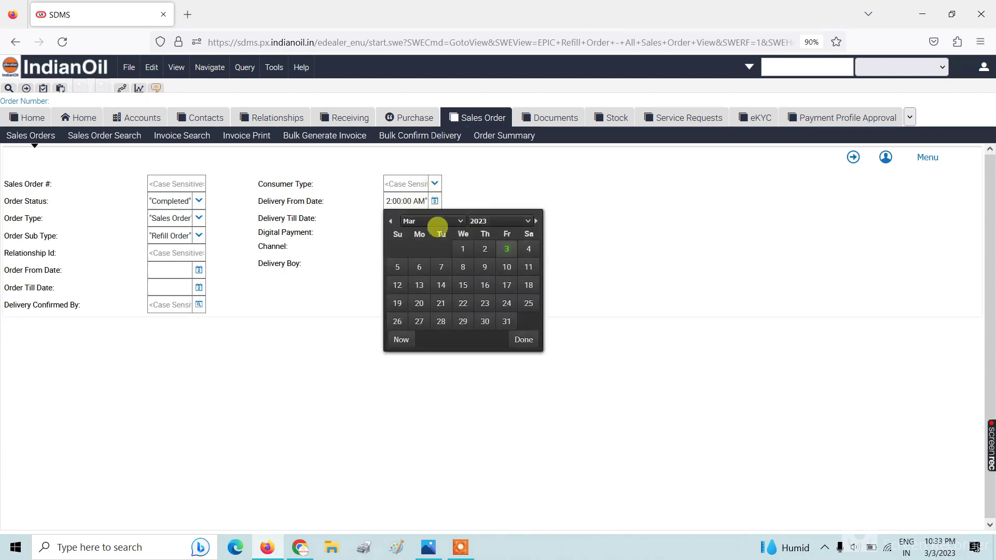
left_click(390, 221)
left_click(462, 286)
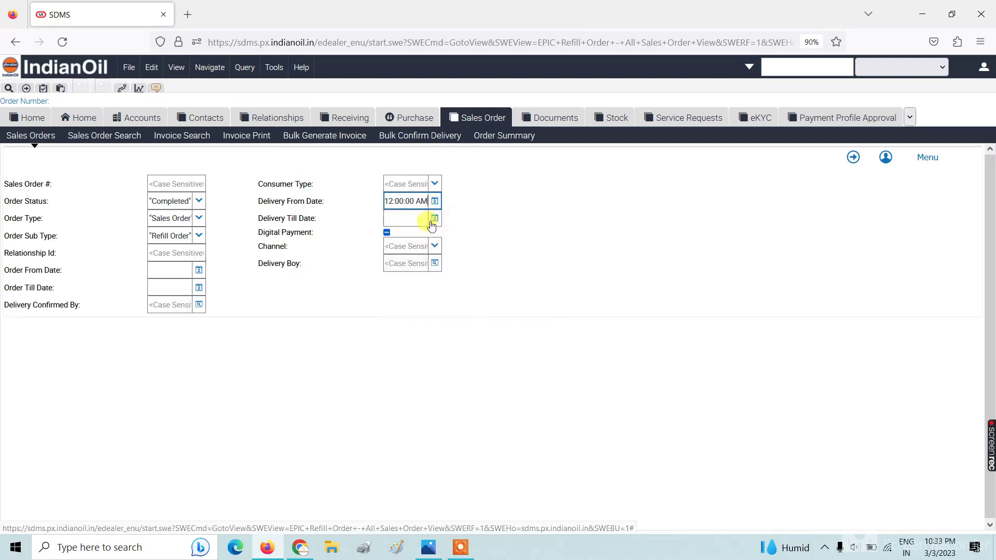
left_click(434, 218)
left_click(462, 278)
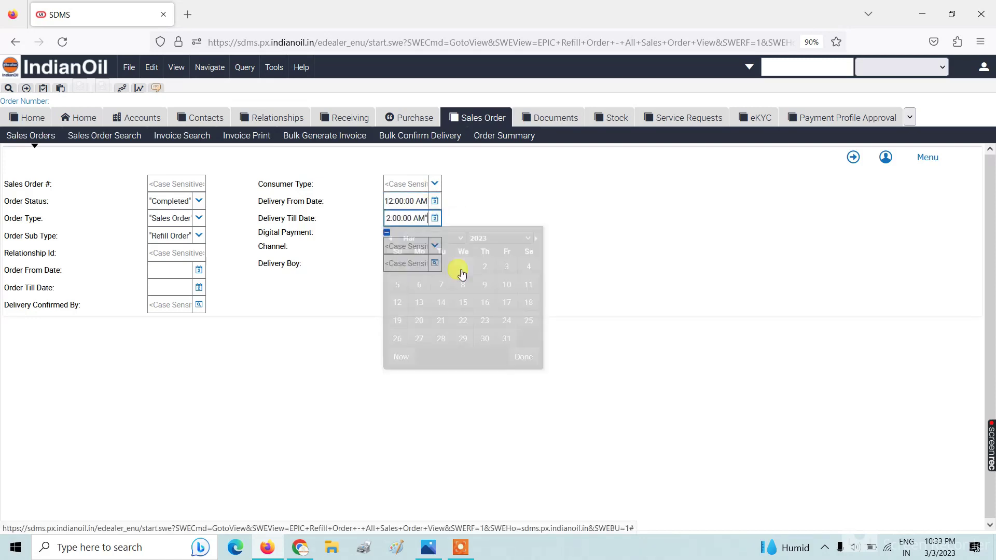
left_click(847, 152)
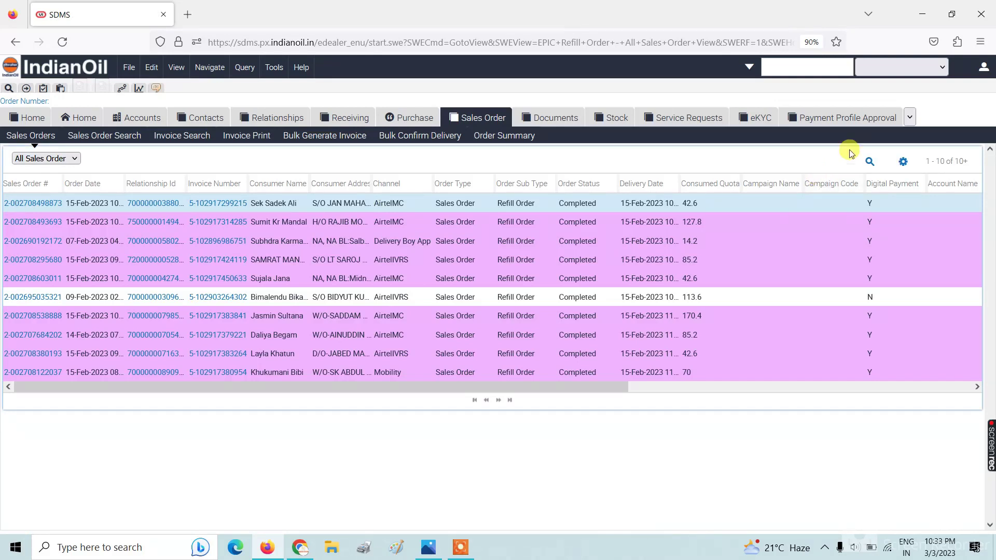
- Check the record count of the sales orders queried for the second half of February
left_click(904, 159)
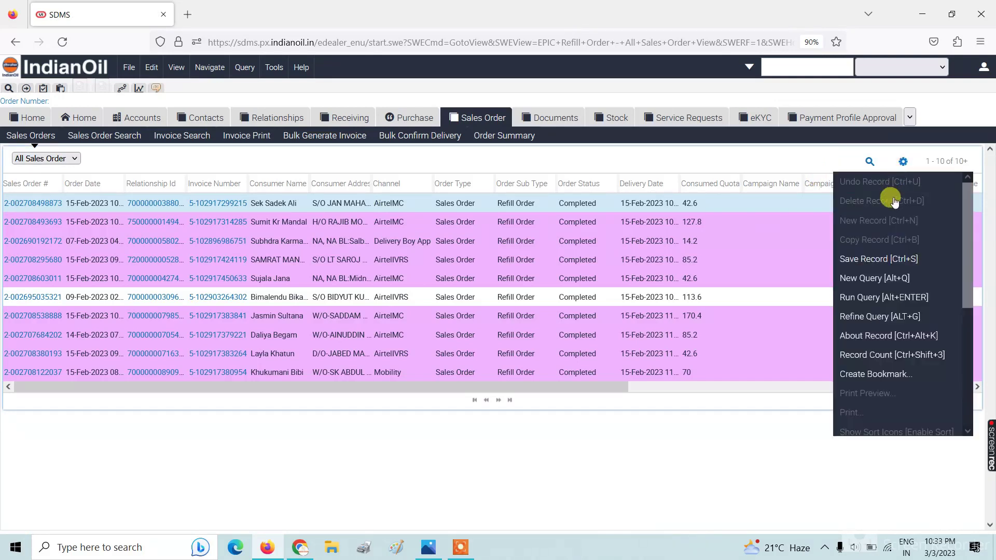
left_click(888, 352)
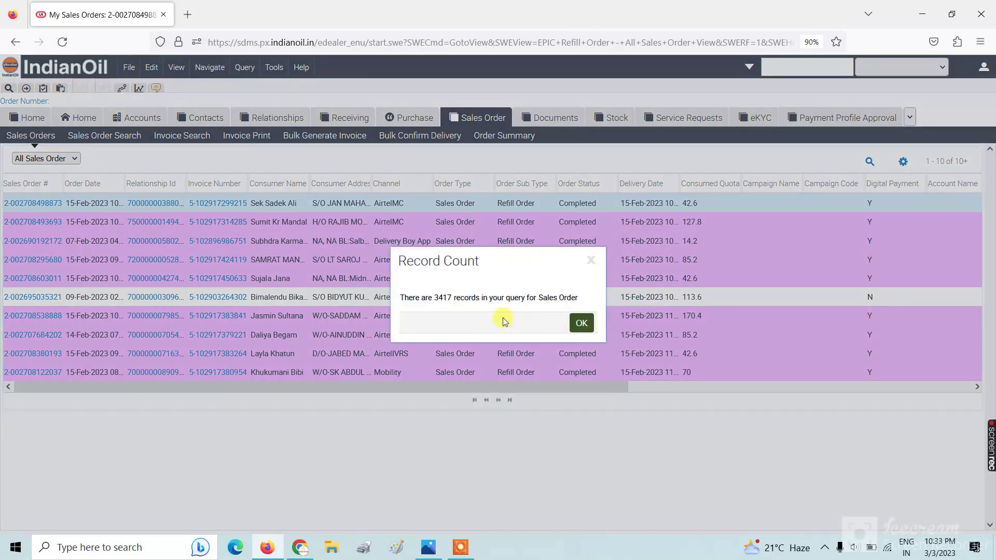
double_click(443, 298)
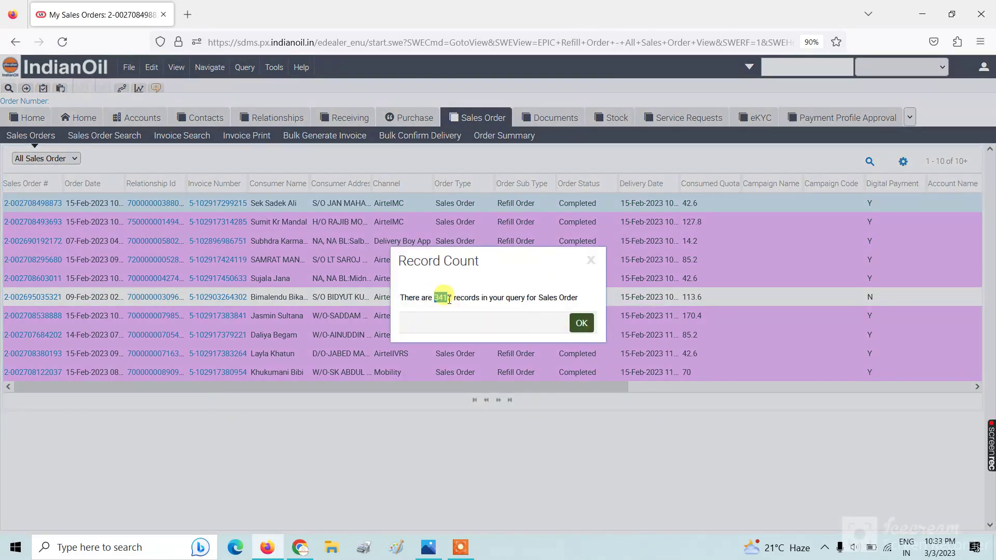
left_click(581, 322)
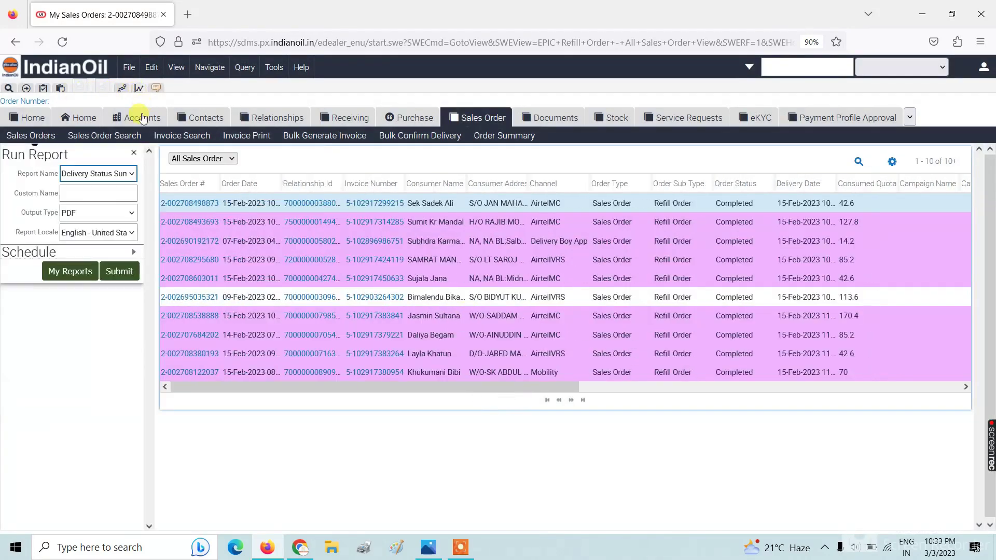
- Submit the Delivery Status Summary report as PDF with English locale, and review the date range formula in Untitled.png
left_click(118, 270)
left_click(123, 273)
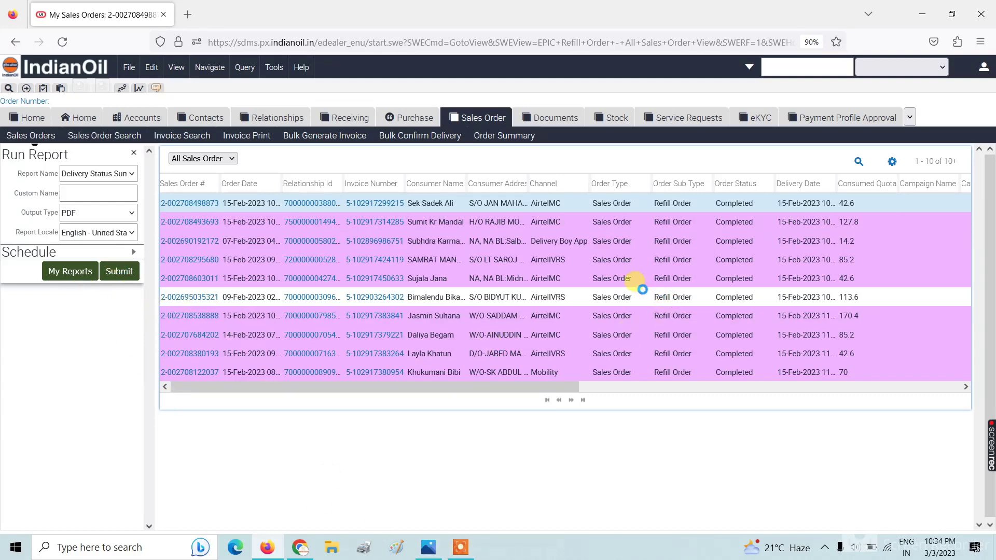
left_click(429, 546)
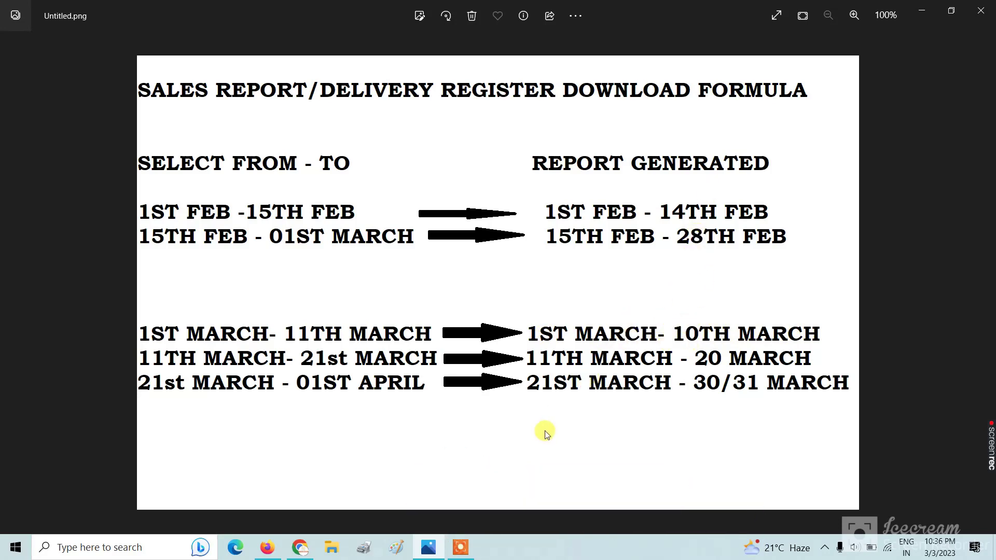
- Switch to Chrome, dismiss the report timeout notice, and open the My Reports list after reloading the portal
left_click(306, 556)
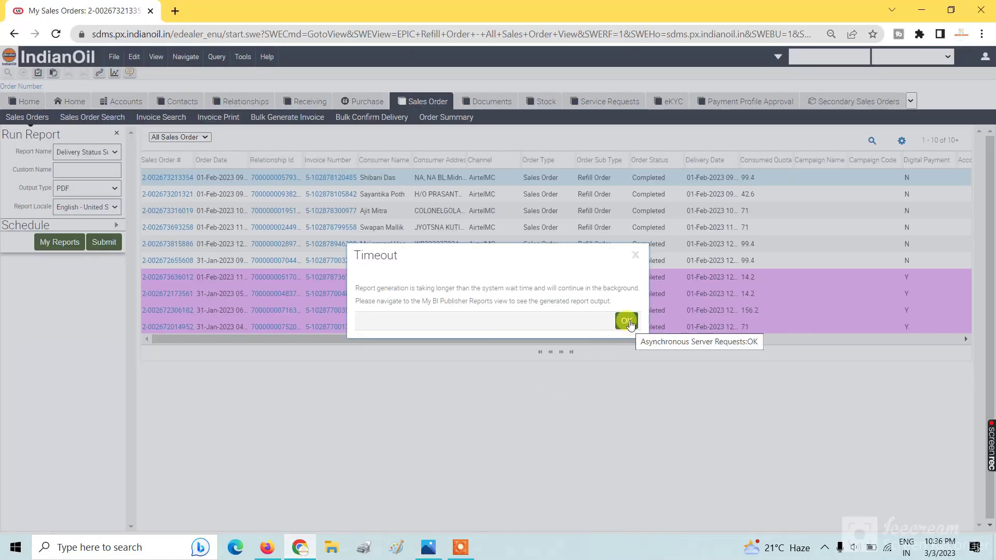
left_click(627, 322)
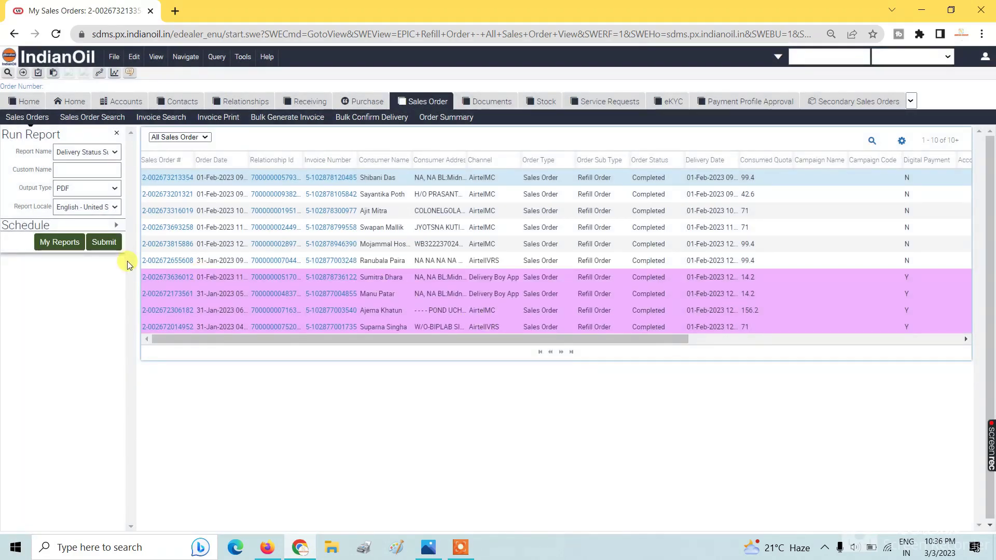
left_click(57, 34)
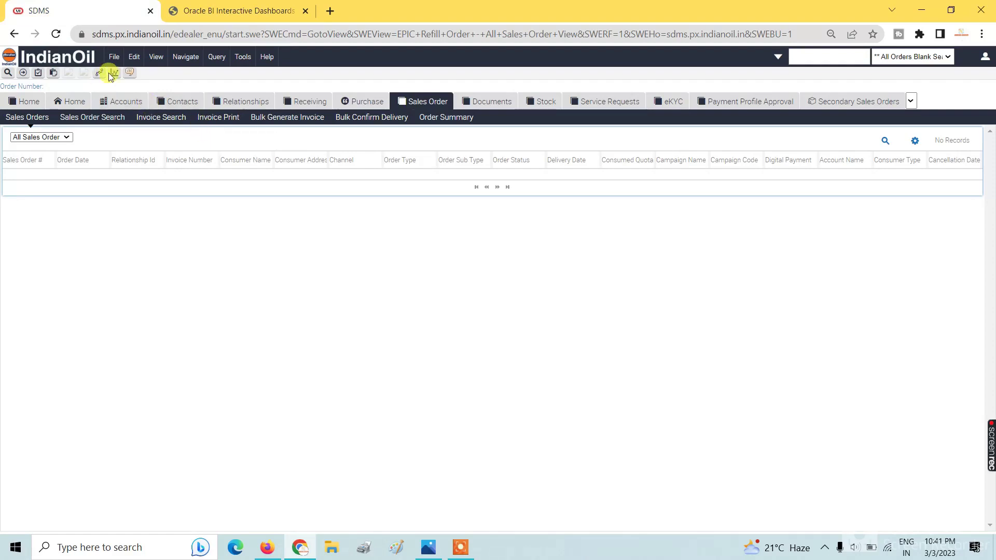
left_click(55, 36)
left_click(114, 74)
left_click(60, 242)
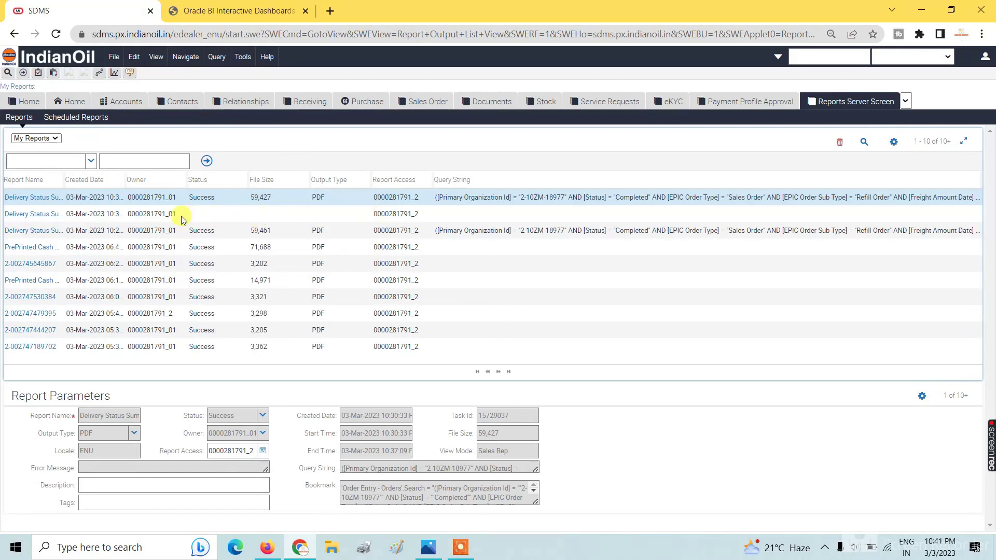
- Download the Delivery Status Summary PDF created on 03-Mar-2023 at 10:28 from the reports list
left_click(166, 216)
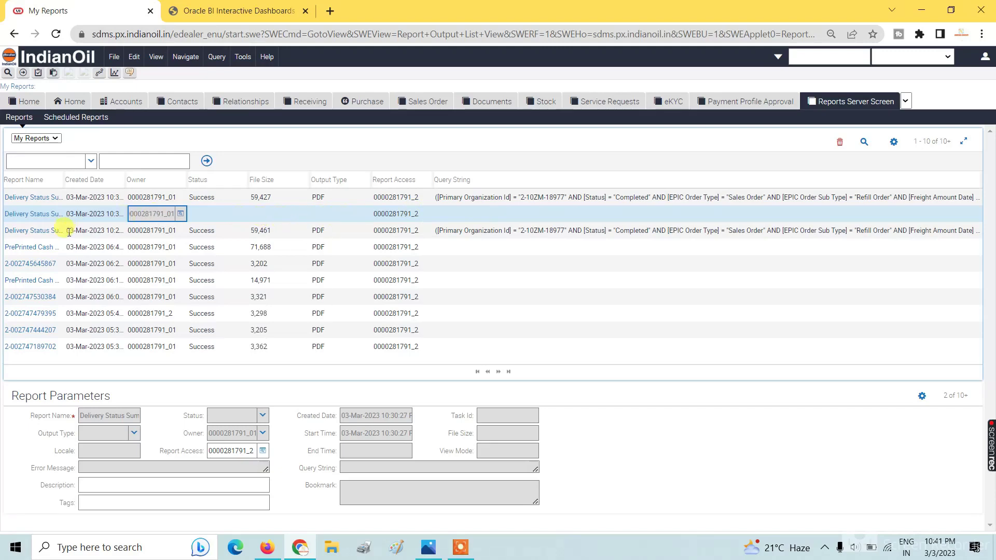
left_click(54, 234)
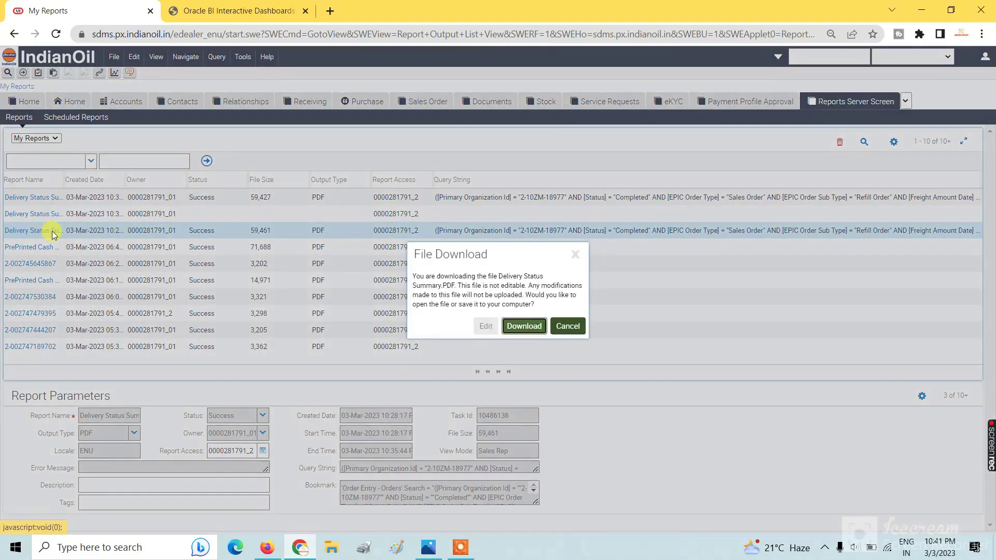
left_click(533, 328)
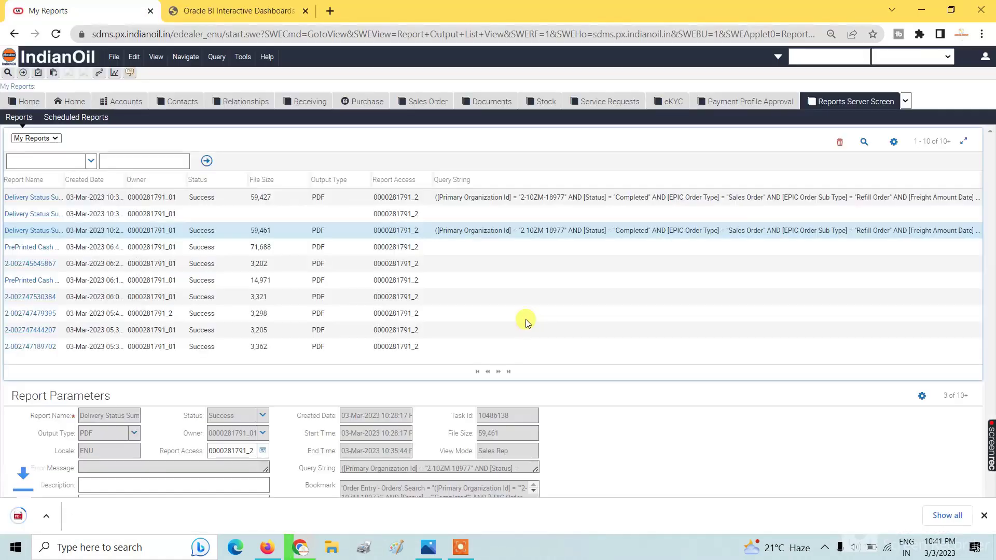
- Open the downloaded Delivery Status Summary.PDF and check the From and To dates in its header
left_click(98, 517)
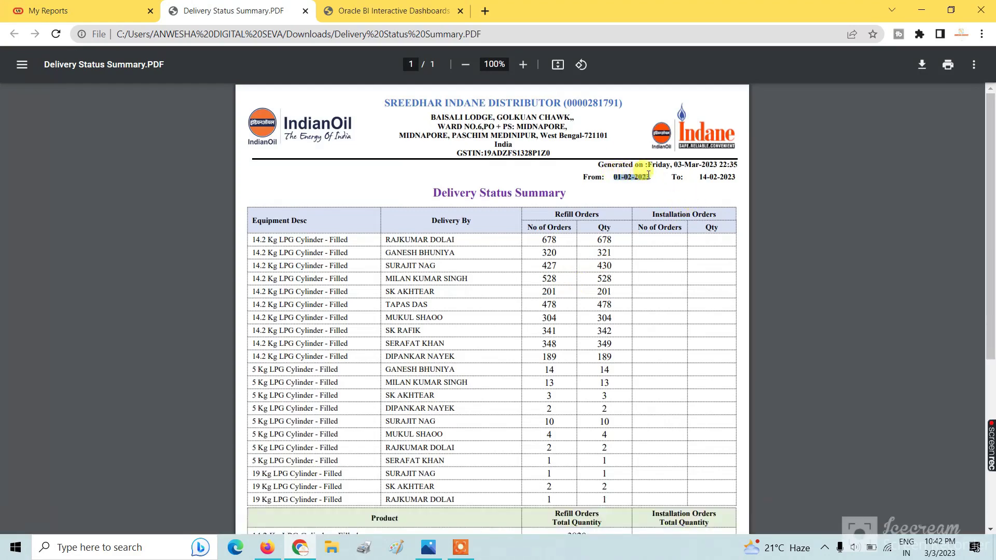
left_click_drag(642, 178, 656, 177)
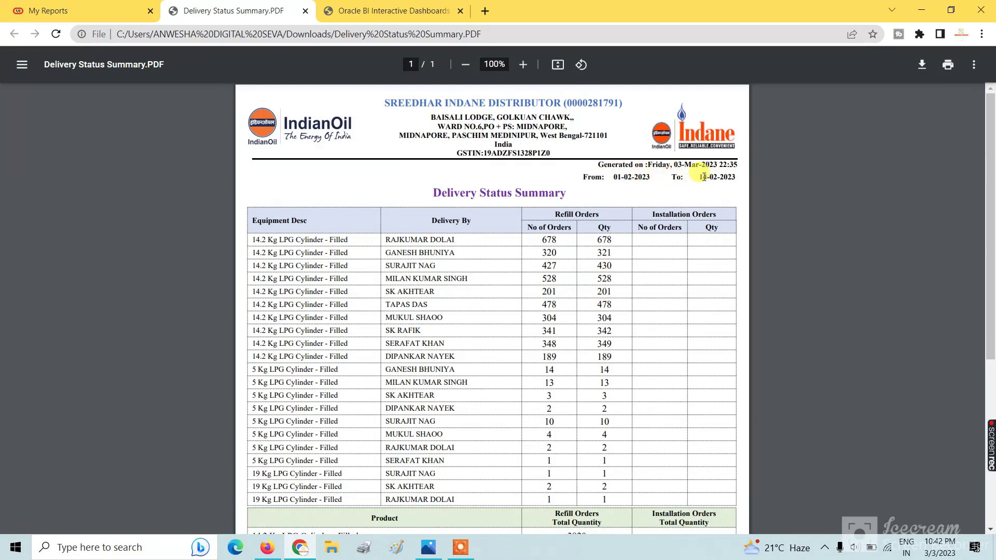
left_click_drag(701, 178, 739, 176)
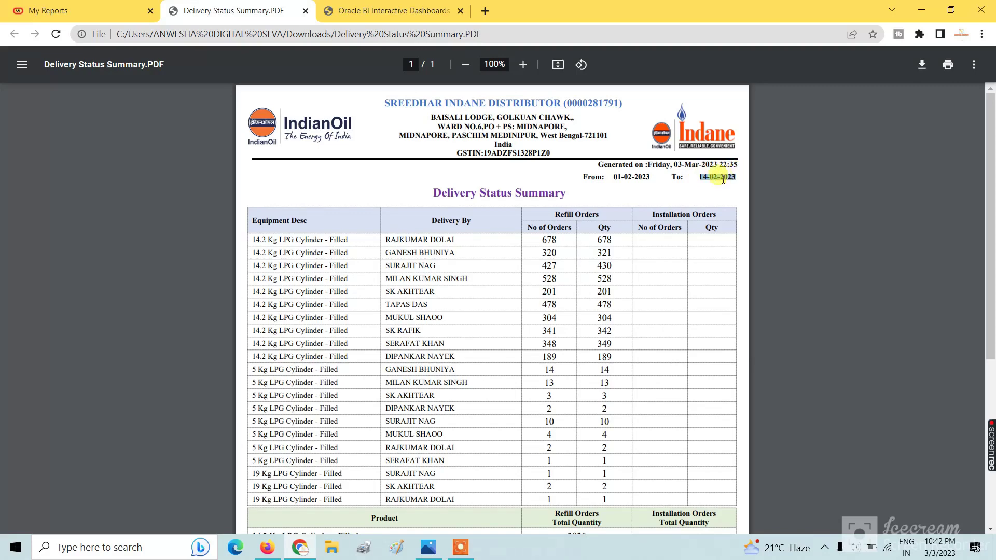
- Recheck the From and To dates in the Delivery Status Summary.PDF header and view its product totals
left_click(724, 177)
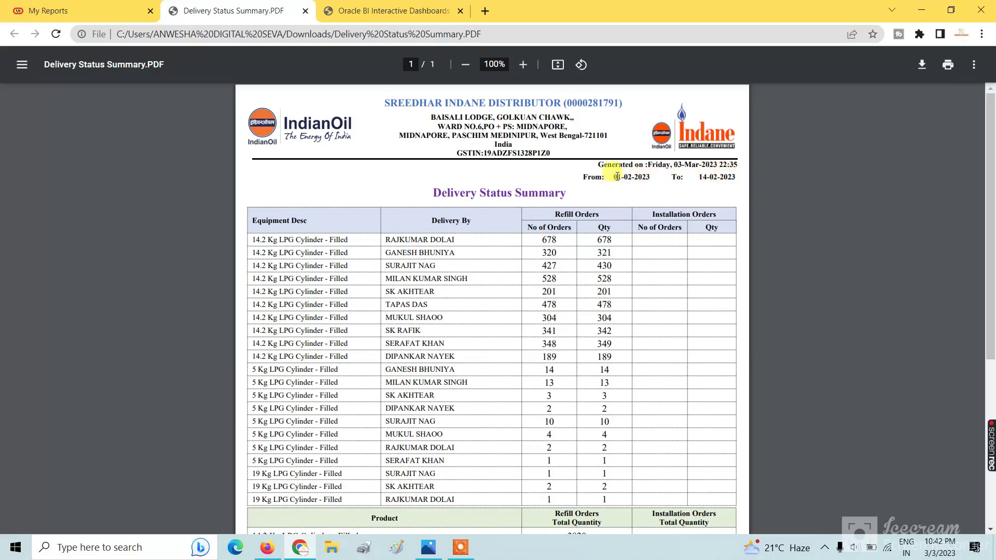
left_click_drag(615, 177, 652, 177)
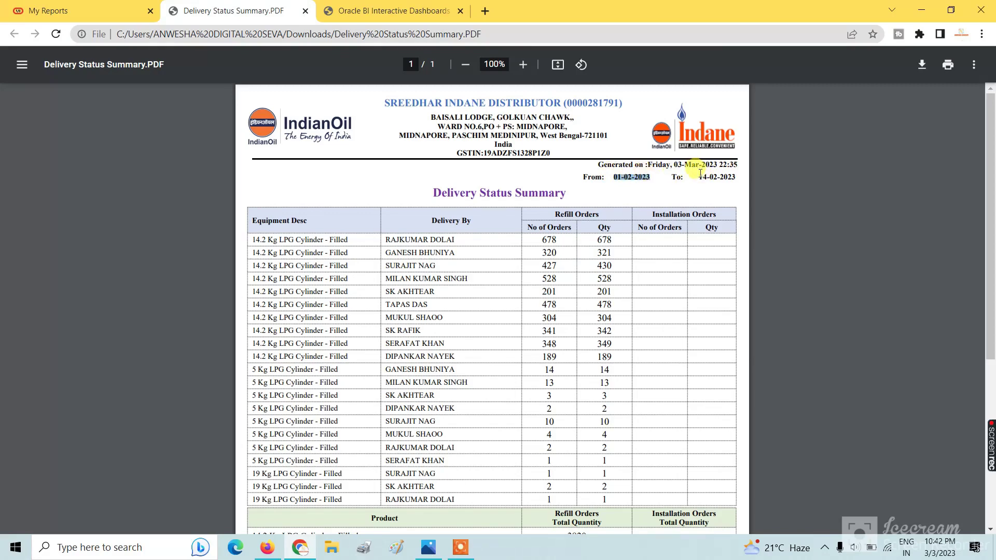
left_click(719, 174)
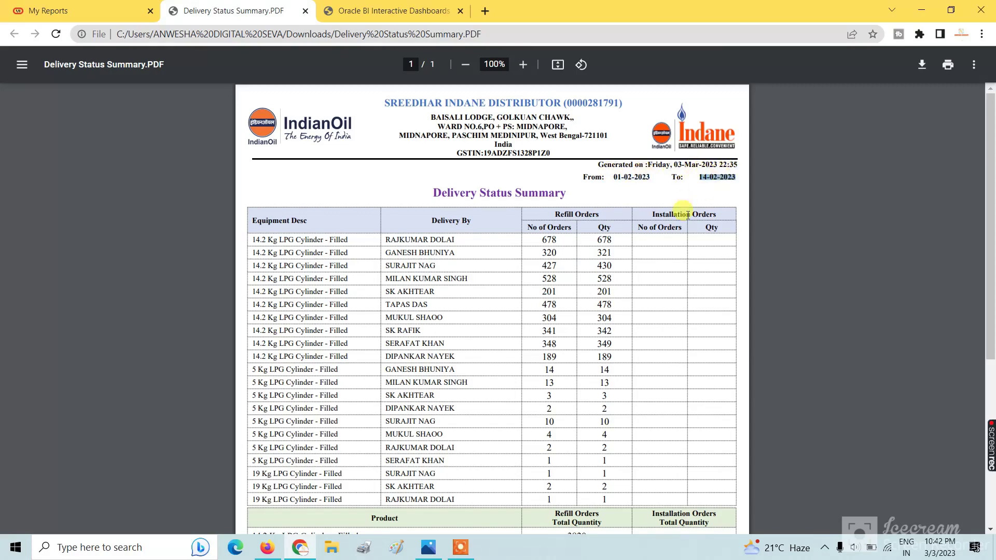
scroll(685, 222, "down", 4)
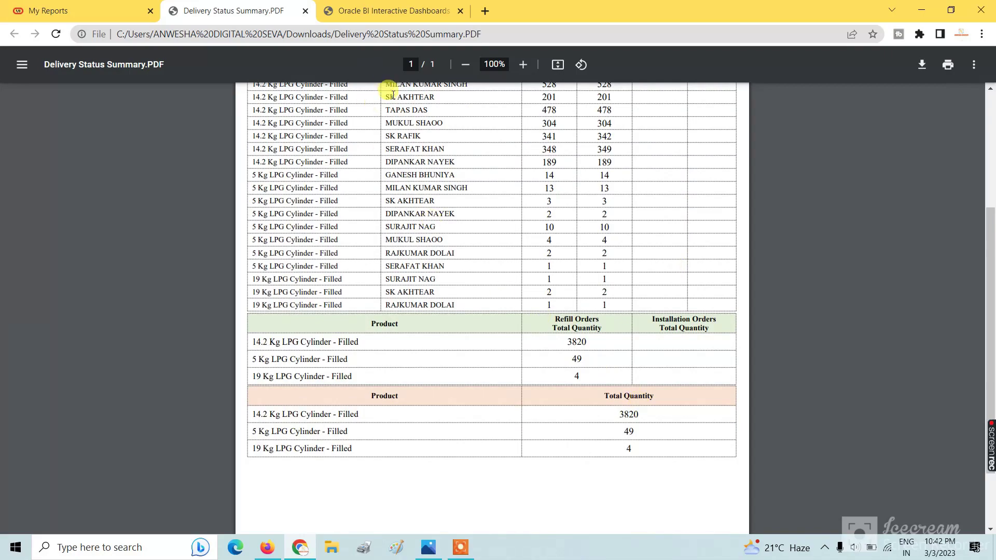
- Download the Delivery Status Summary PDF created on 03-Mar-2023 at 10:30 from the My Reports list and open it
left_click(104, 10)
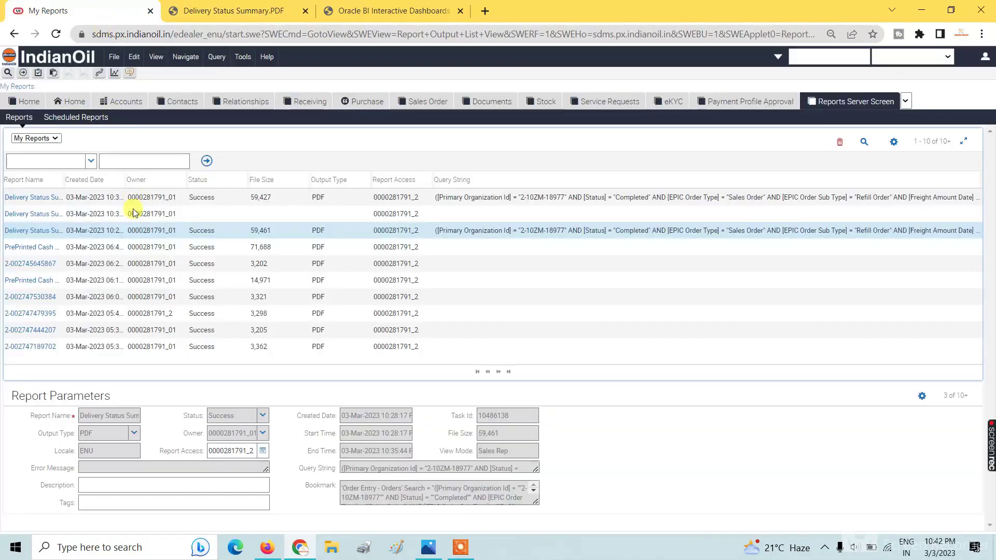
left_click(52, 197)
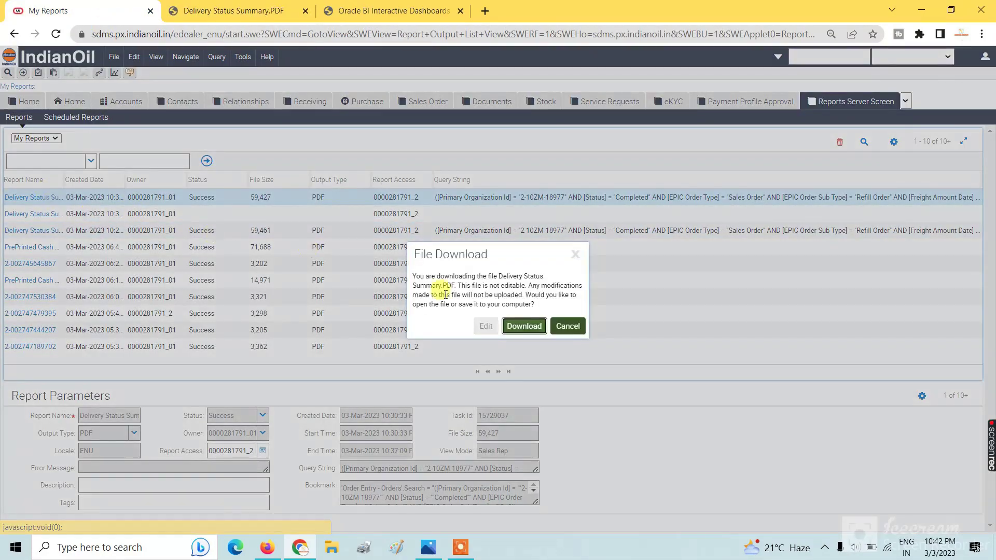
left_click(525, 325)
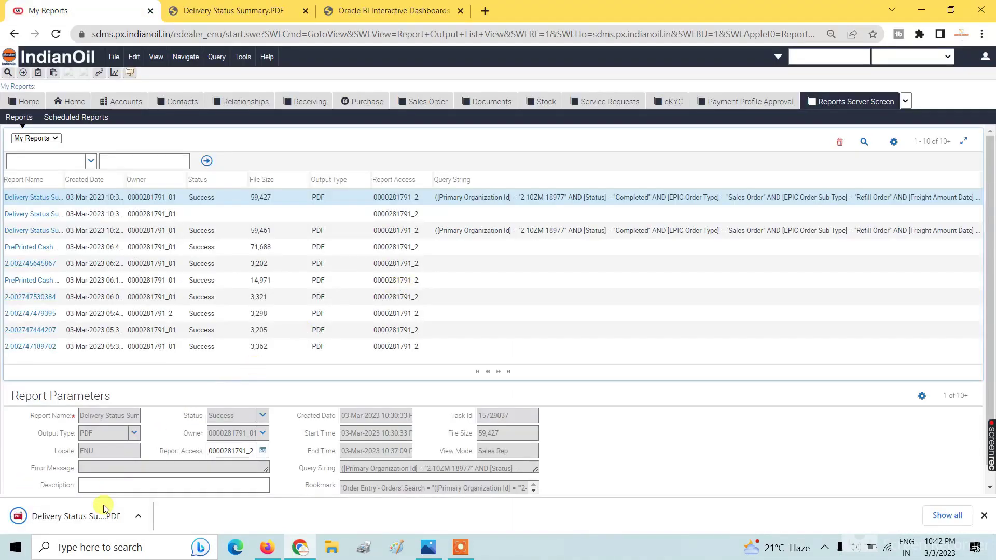
left_click(98, 516)
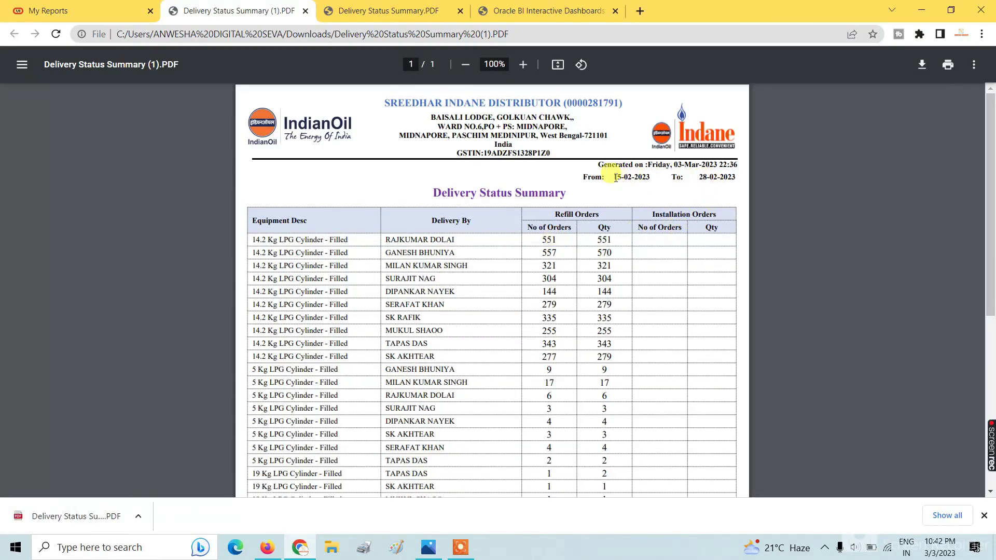
- Check the From and To dates in the header of Delivery Status Summary (1).PDF
left_click_drag(611, 178, 637, 176)
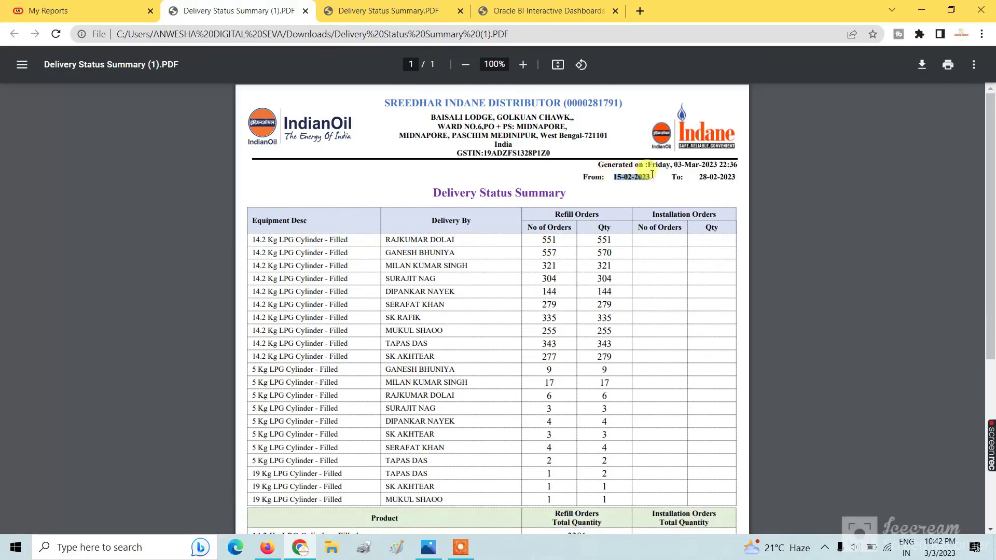
left_click_drag(700, 178, 718, 176)
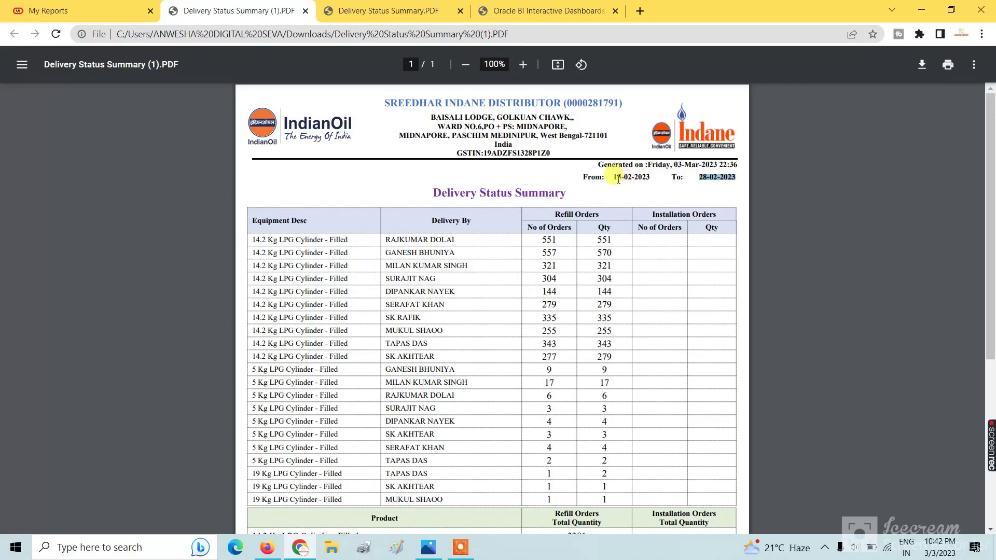
left_click_drag(612, 178, 733, 177)
scroll(649, 354, "down", 3)
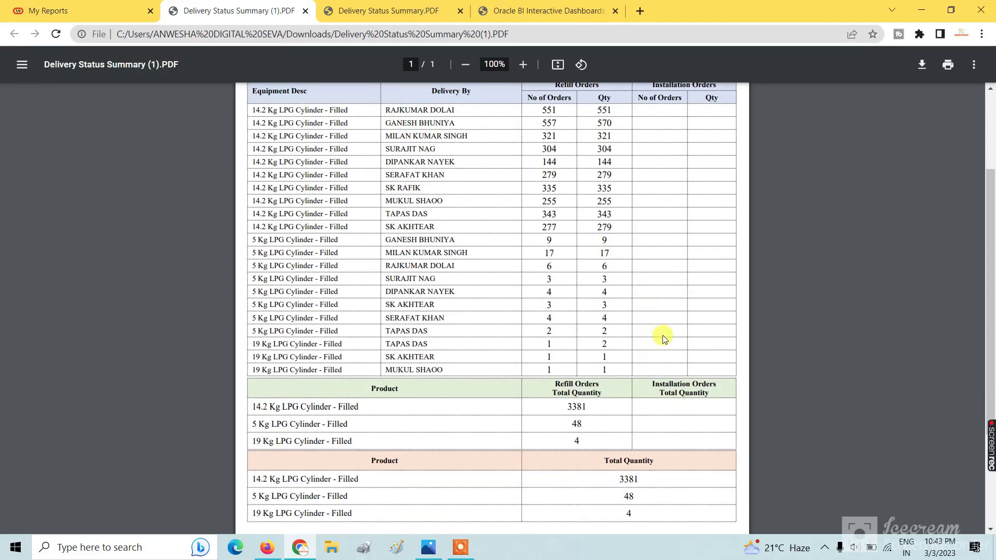
scroll(663, 336, "up", 3)
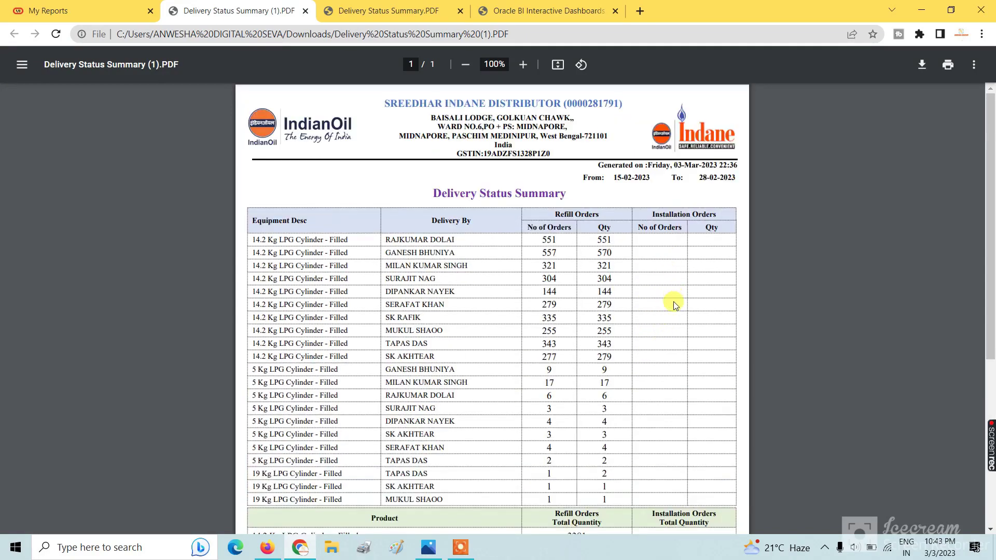
- Review the total quantities of the 14.2 Kg, 5 Kg and 19 Kg cylinders in Delivery Status Summary (1).PDF
scroll(673, 303, "down", 5)
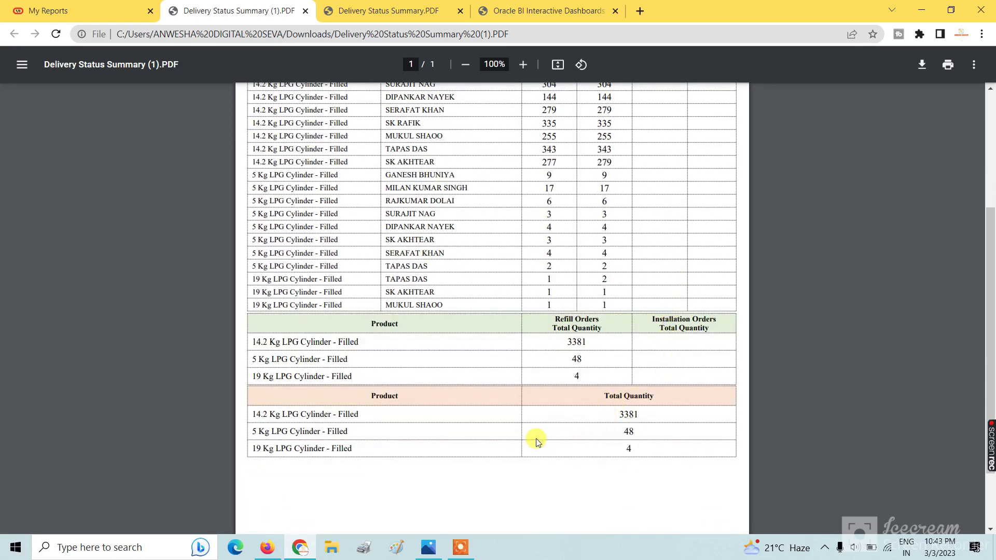
left_click_drag(254, 415, 642, 415)
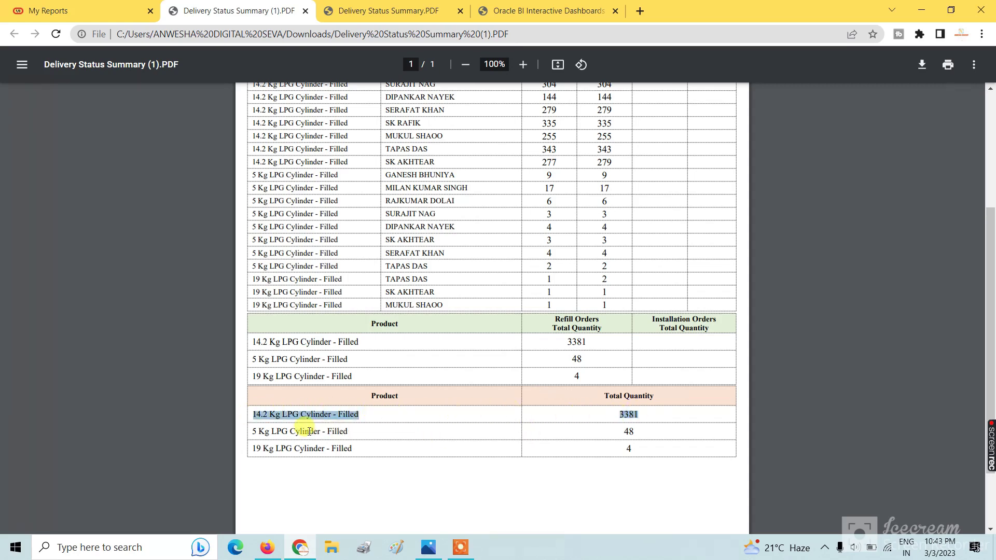
left_click_drag(259, 431, 316, 430)
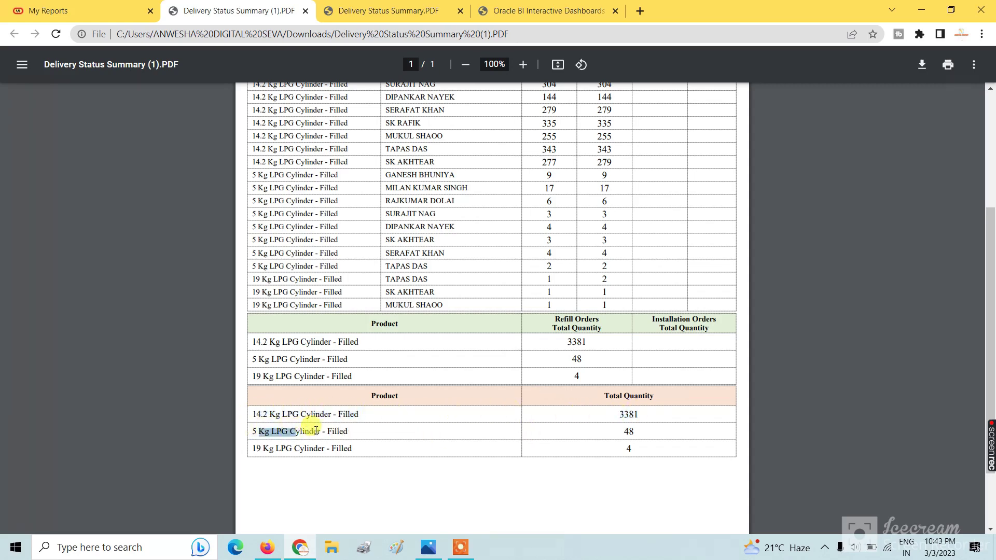
left_click(265, 448)
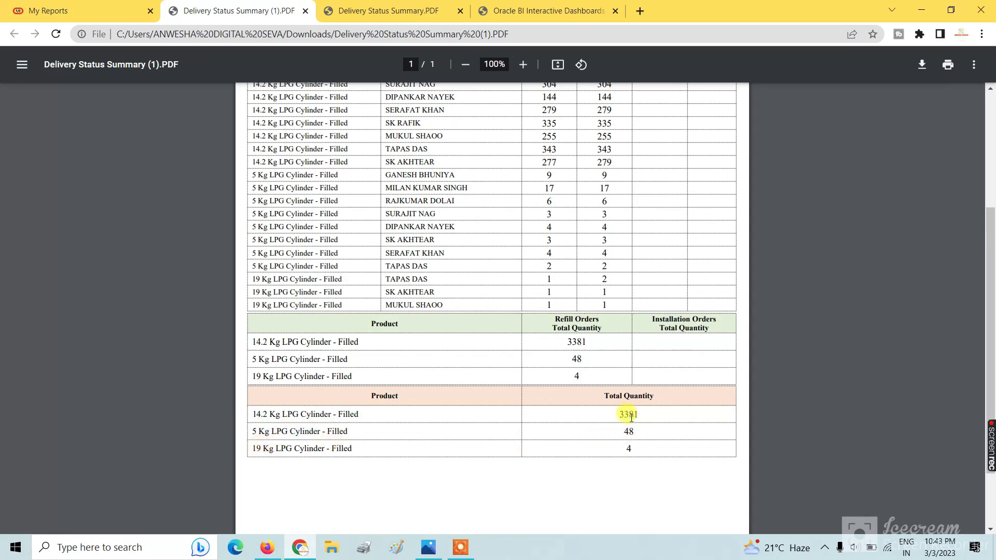
left_click_drag(610, 415, 643, 415)
left_click(622, 415)
left_click_drag(621, 416, 664, 417)
- Open the Windows Calculator and enter the second report's 14.2 Kg cylinder total, 3381
left_click(98, 554)
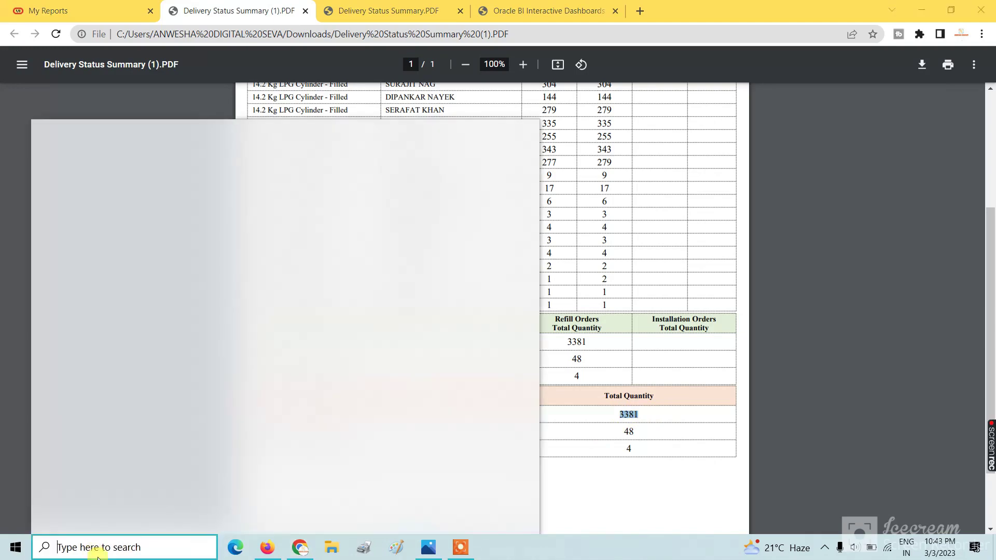
type("cal")
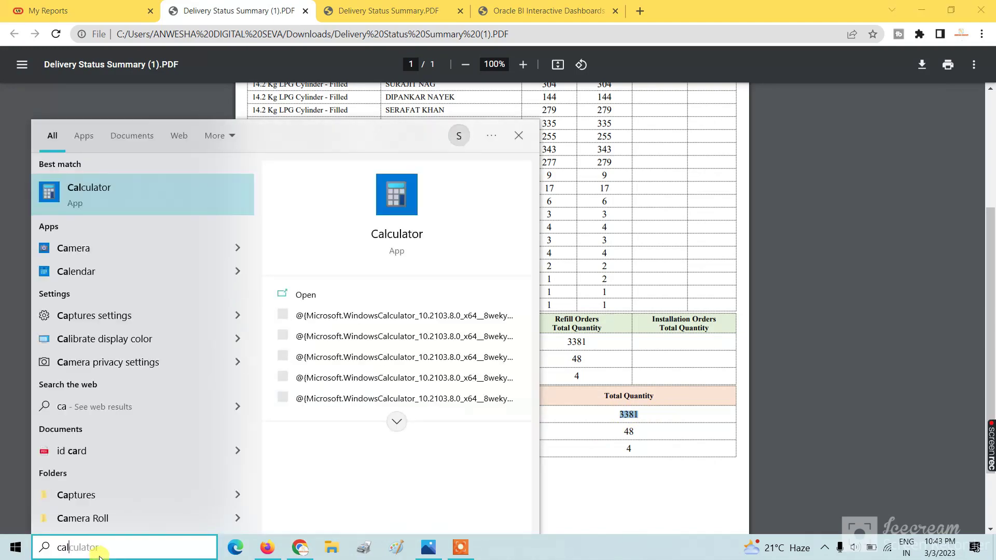
left_click(152, 198)
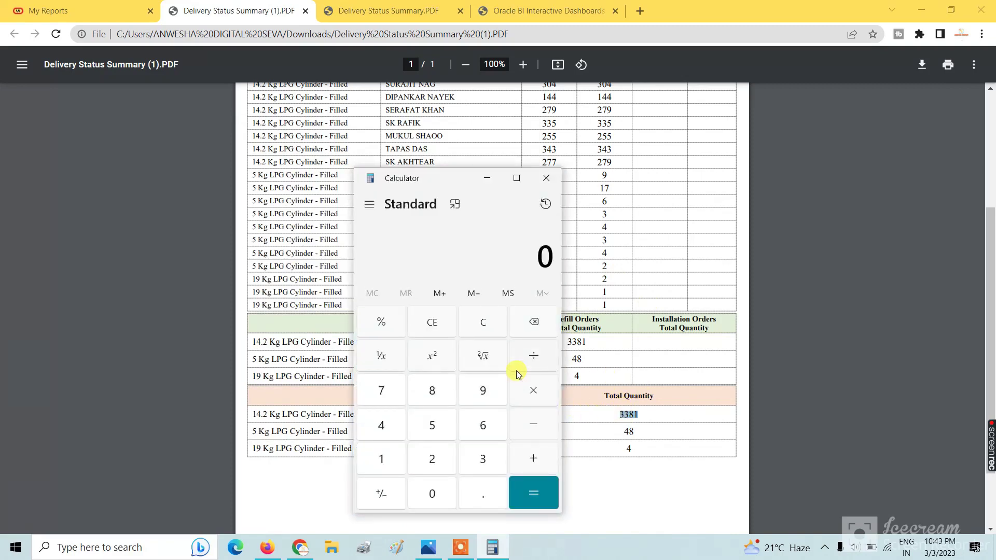
type("3,381")
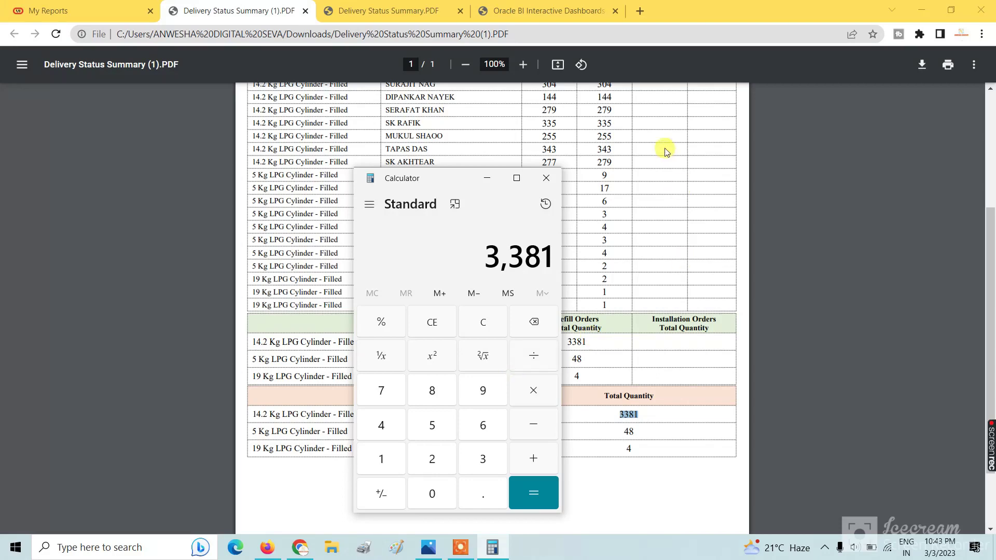
- Add the 14.2 Kg cylinder total 3820 from Delivery Status Summary.PDF to the calculation, and close Calculator
left_click(444, 8)
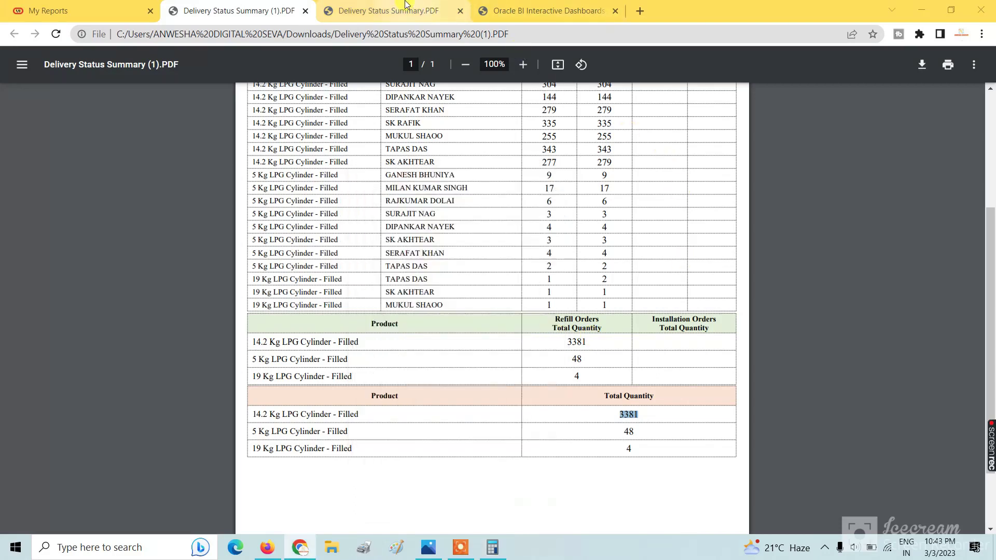
left_click(493, 549)
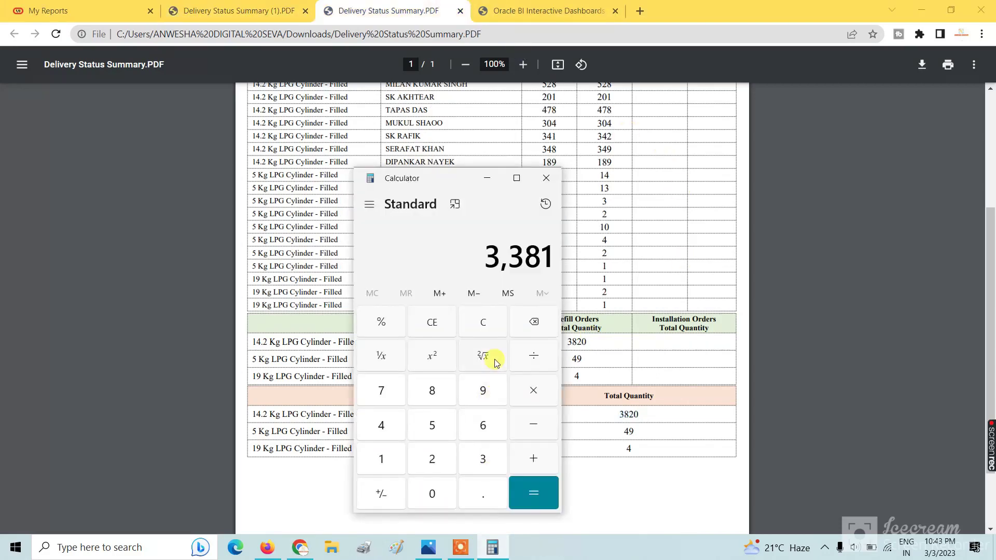
key("plus")
type("3820")
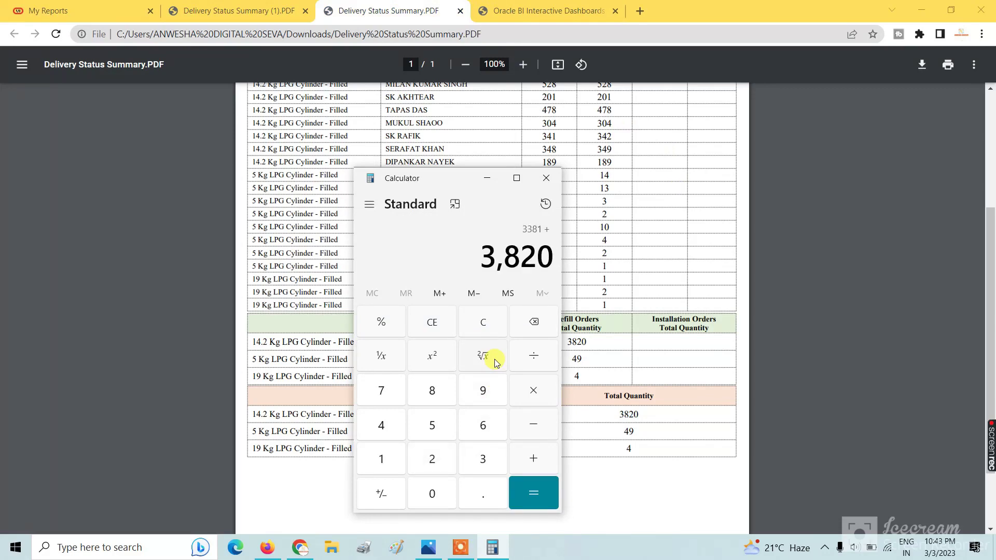
key("Return")
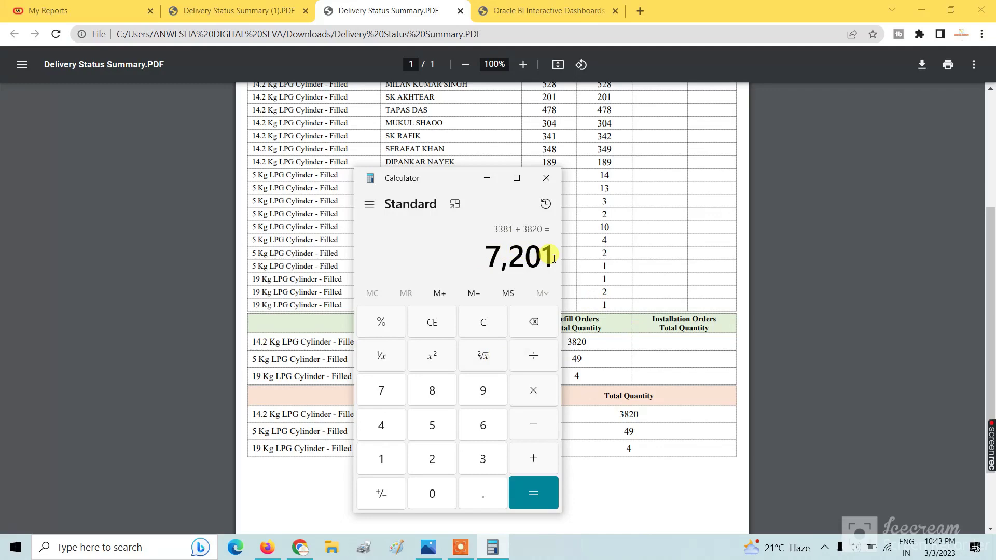
left_click(555, 181)
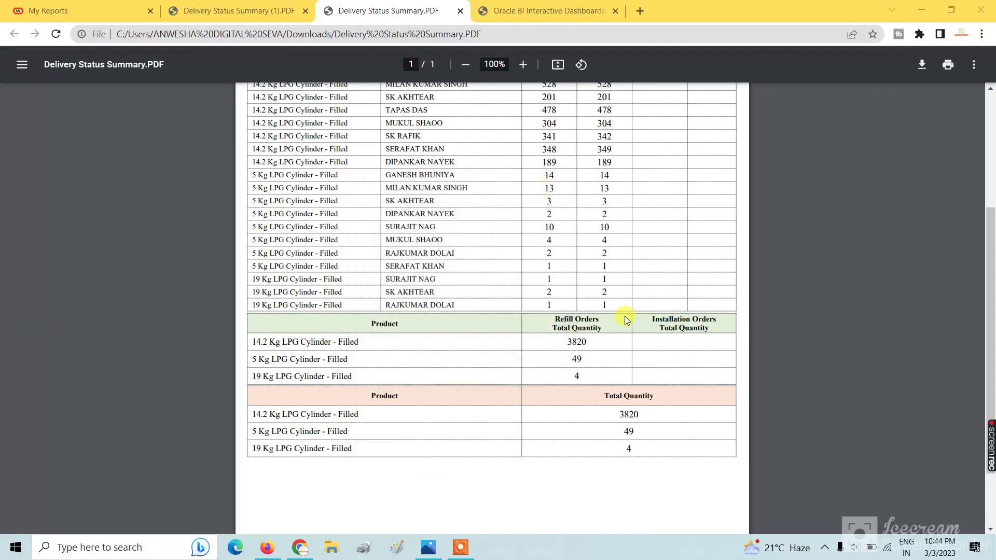
- Look over the delivery rows and product totals in Delivery Status Summary.PDF
scroll(628, 317, "up", 4)
scroll(571, 296, "down", 4)
scroll(395, 270, "up", 4)
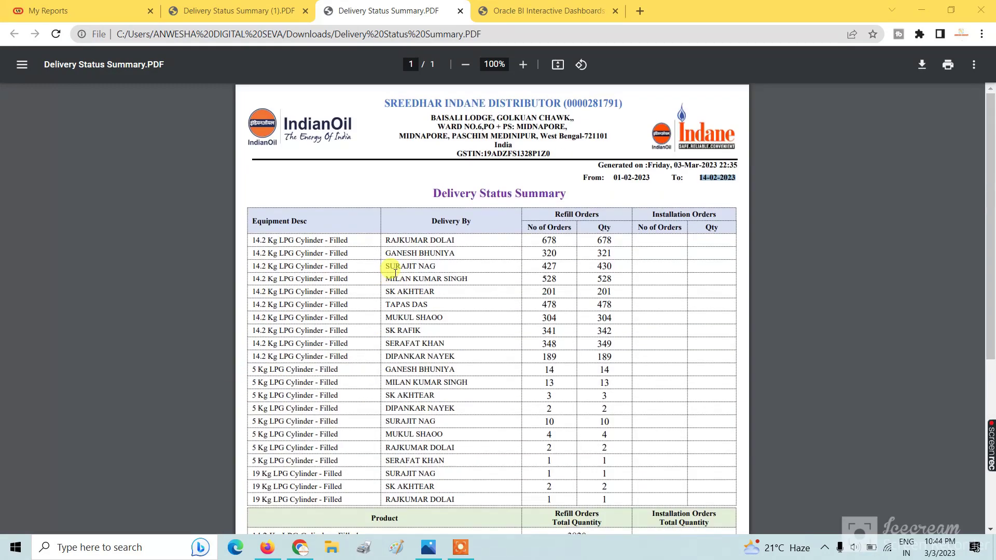